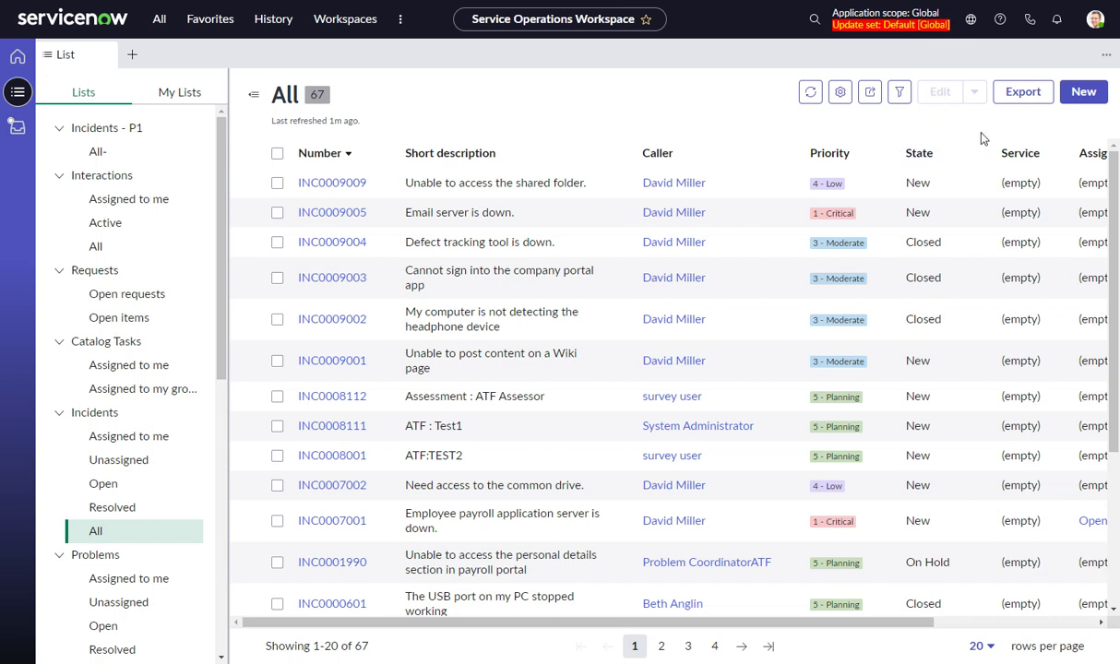
Start a new incident from the list, then close it without saving.
click(1084, 93)
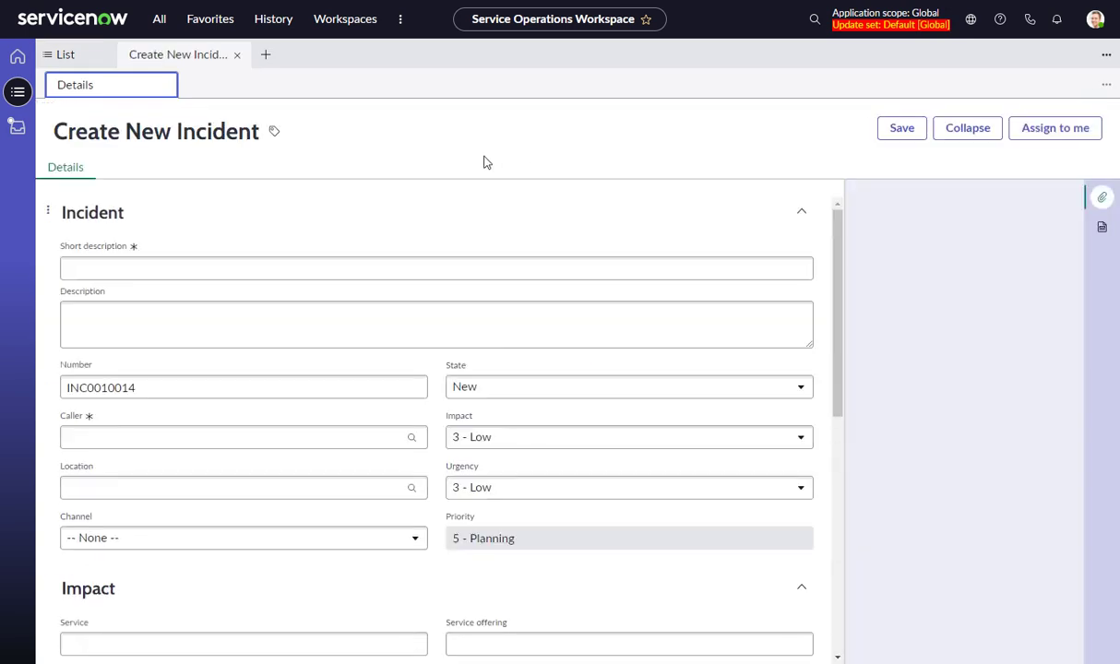
click(97, 266)
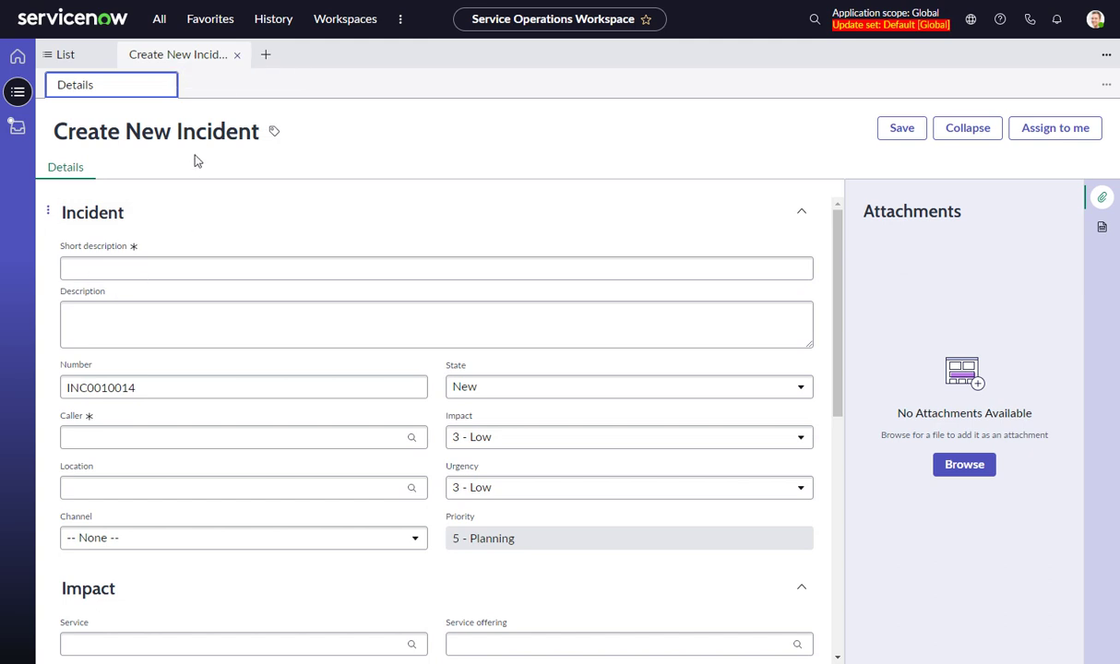
click(234, 57)
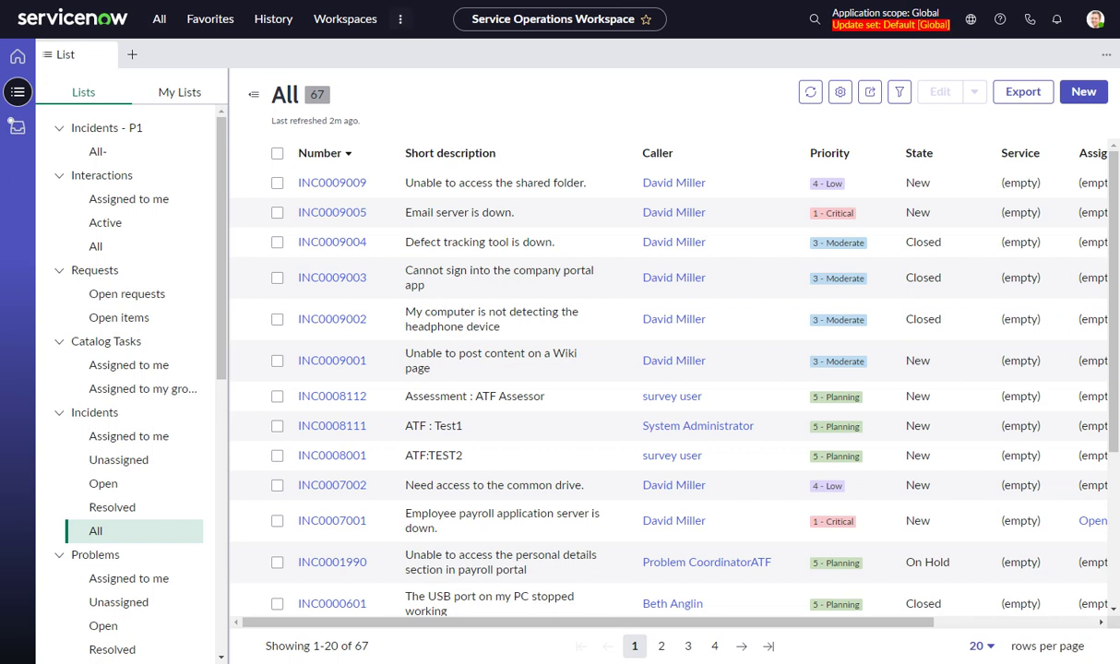
Switch to the Open changes list, start a change request, and close it uncreated.
scroll(167, 384, down, 2)
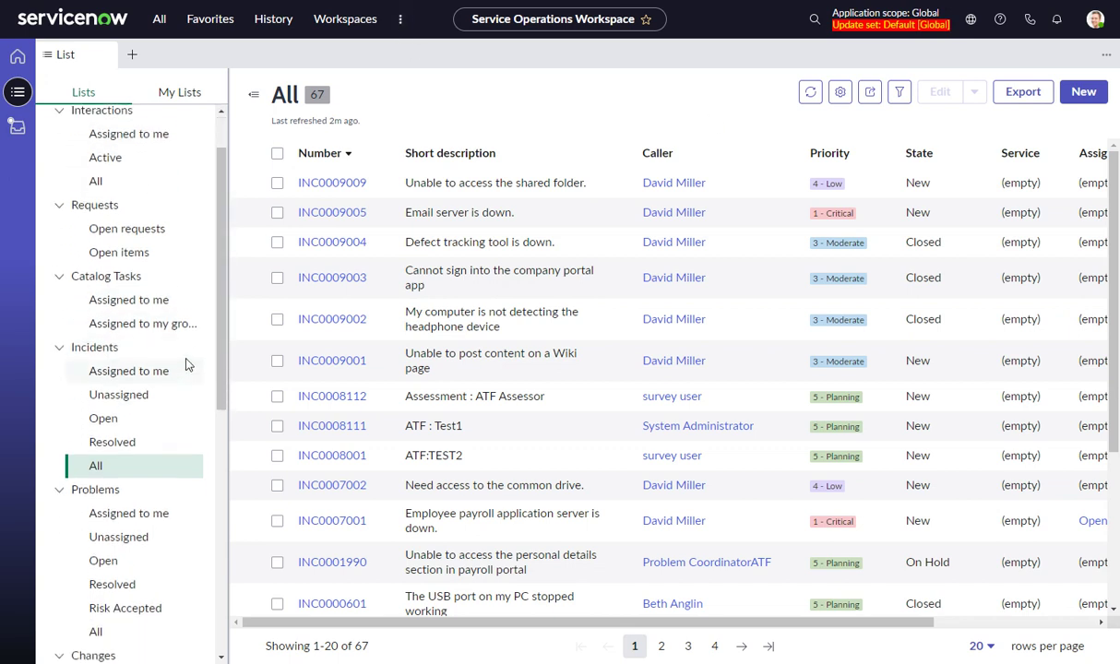
scroll(167, 384, up, 2)
scroll(166, 384, down, 3)
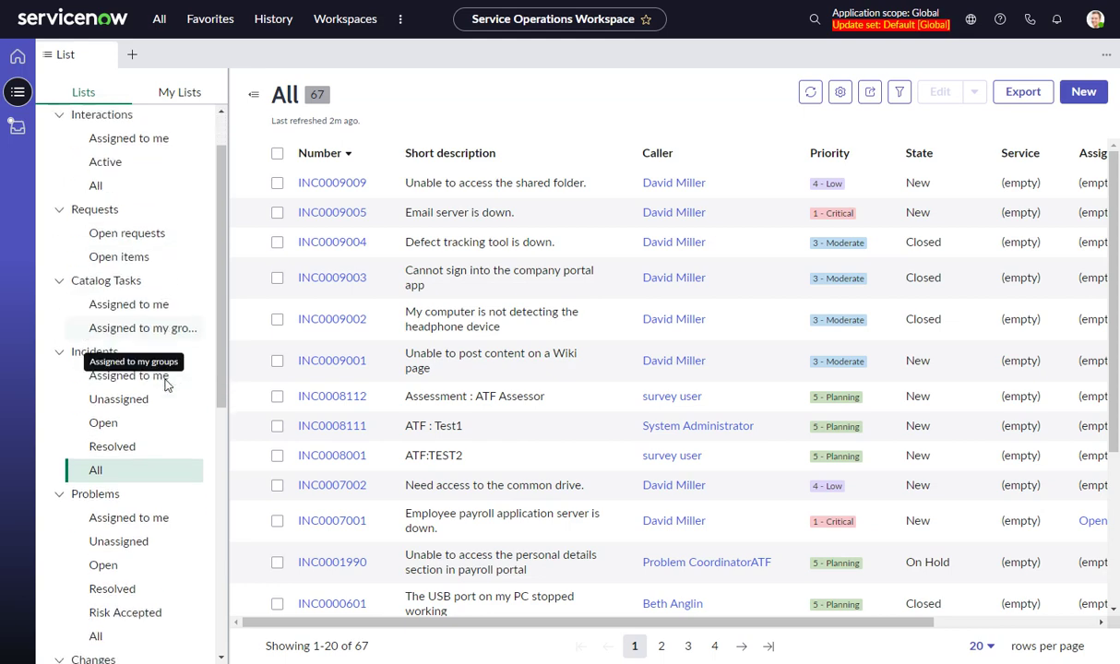
click(112, 531)
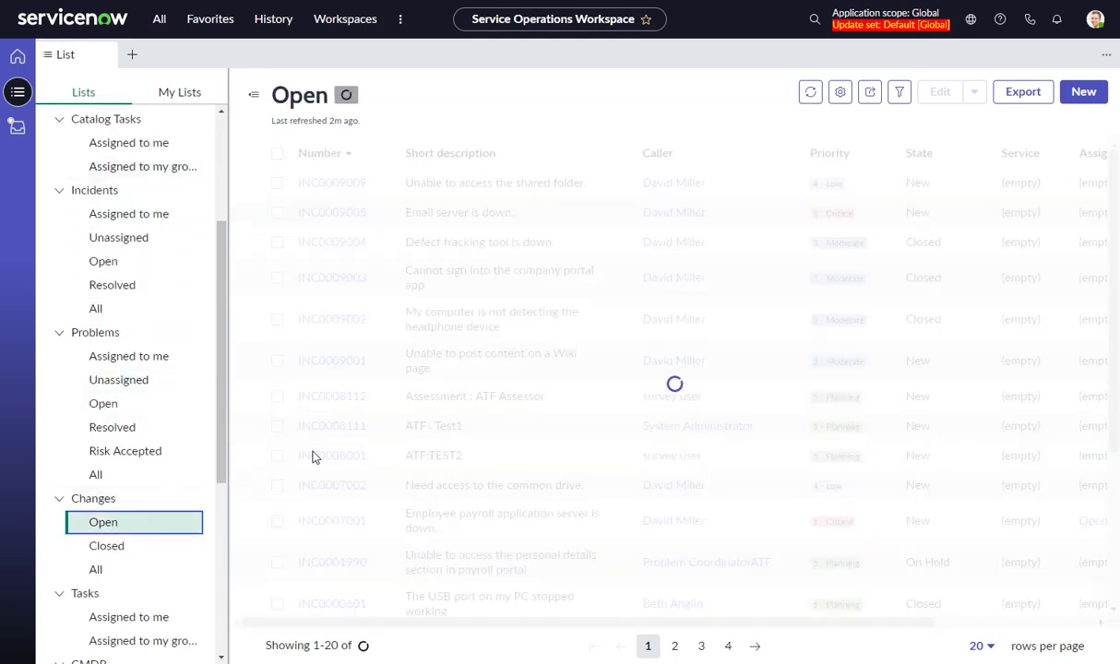
click(1082, 93)
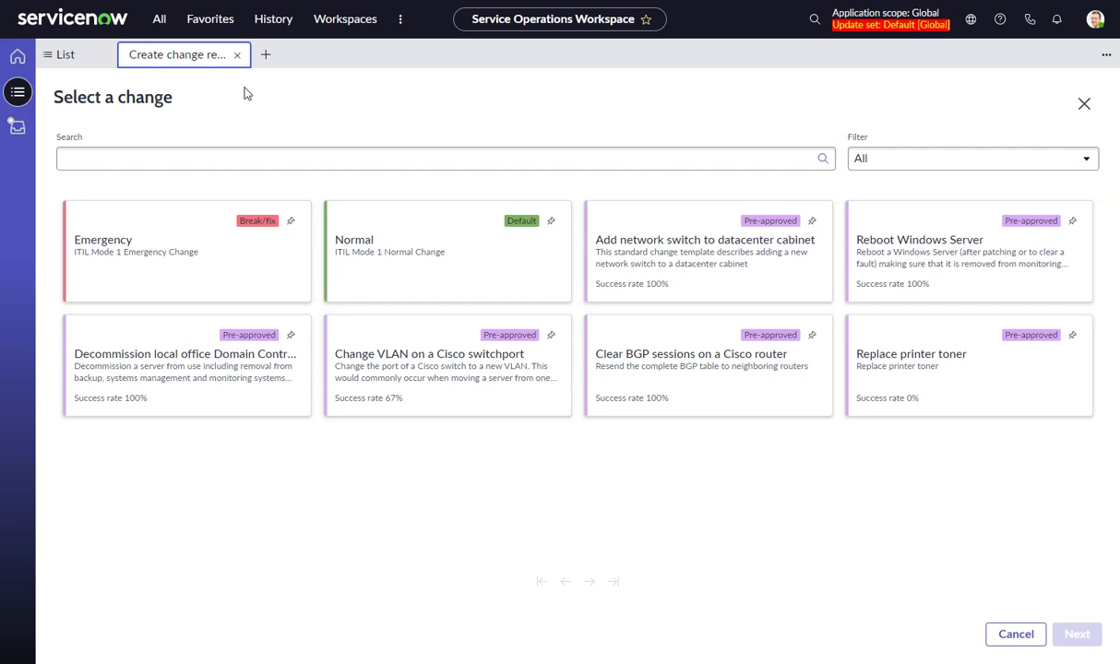
click(236, 55)
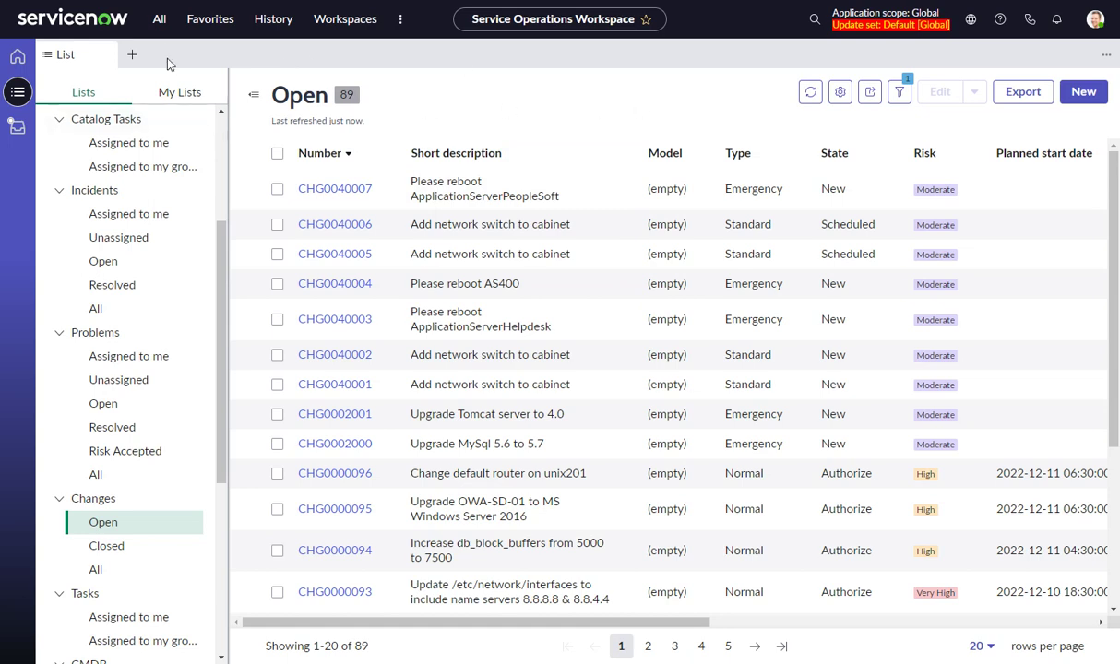
Go to All > List Actions and start a new action assignment record.
click(158, 18)
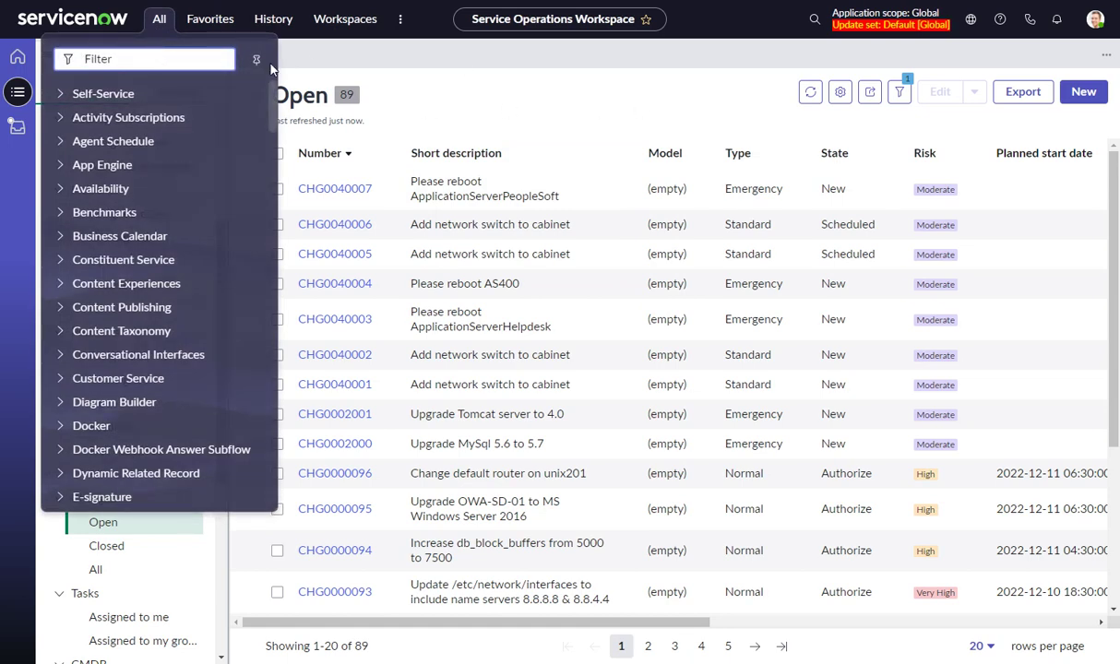
text(list ac)
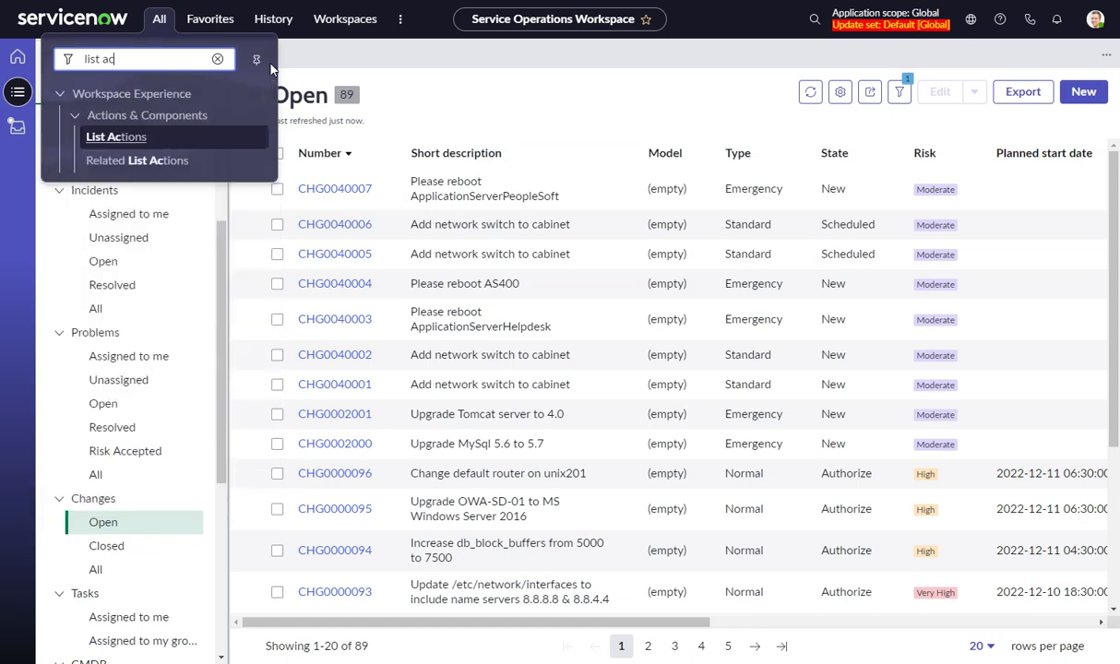
click(114, 137)
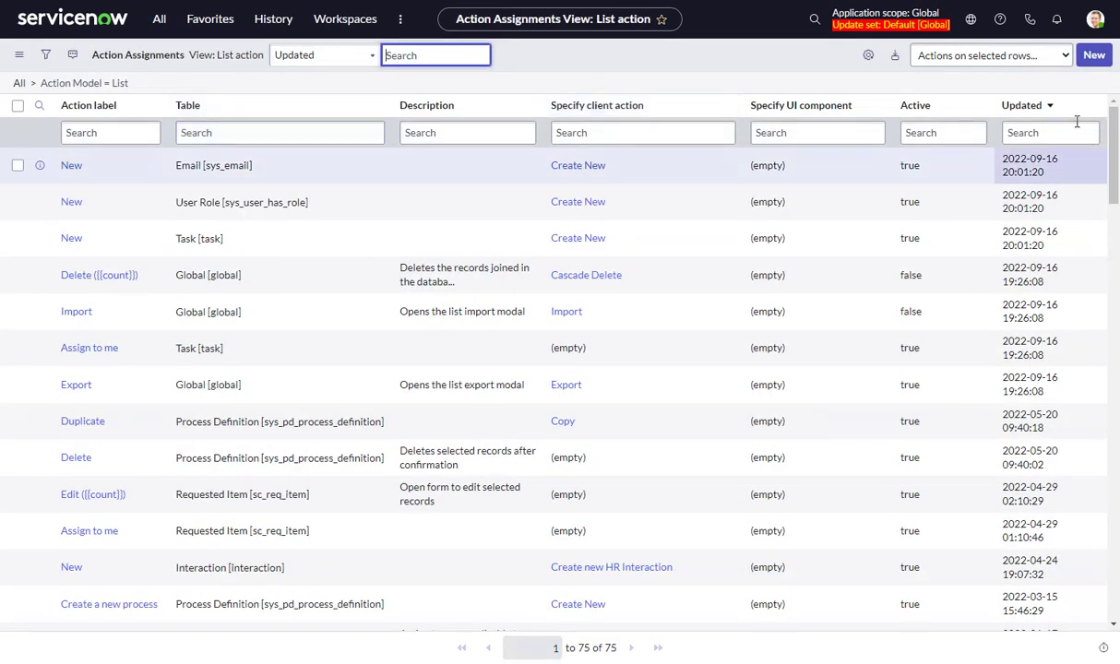
click(1093, 56)
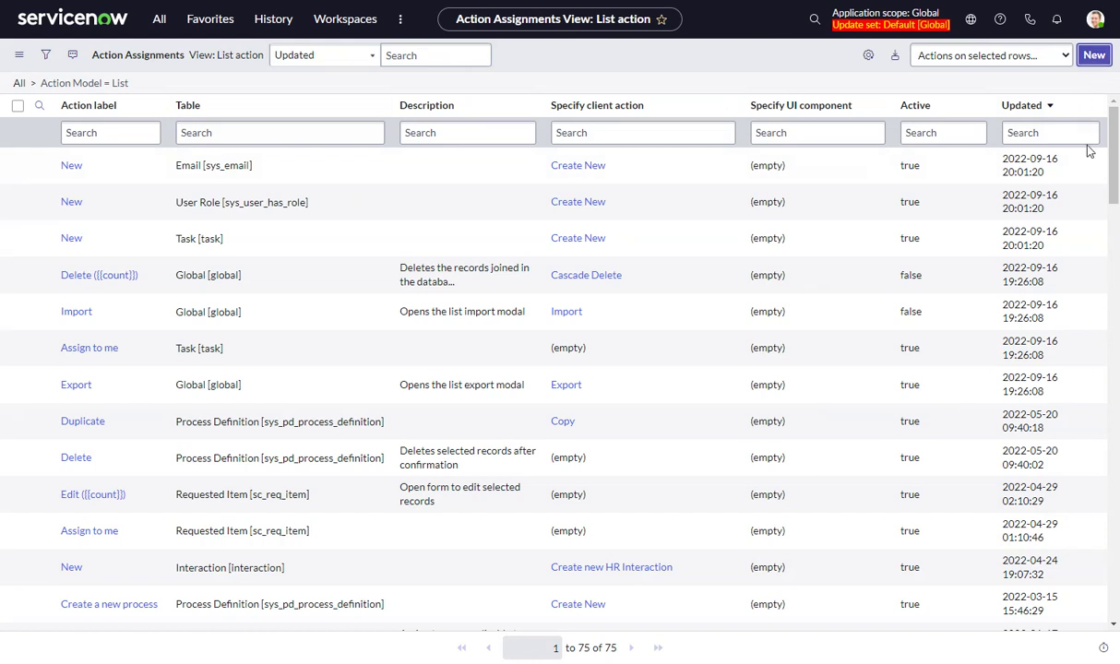
click(1094, 55)
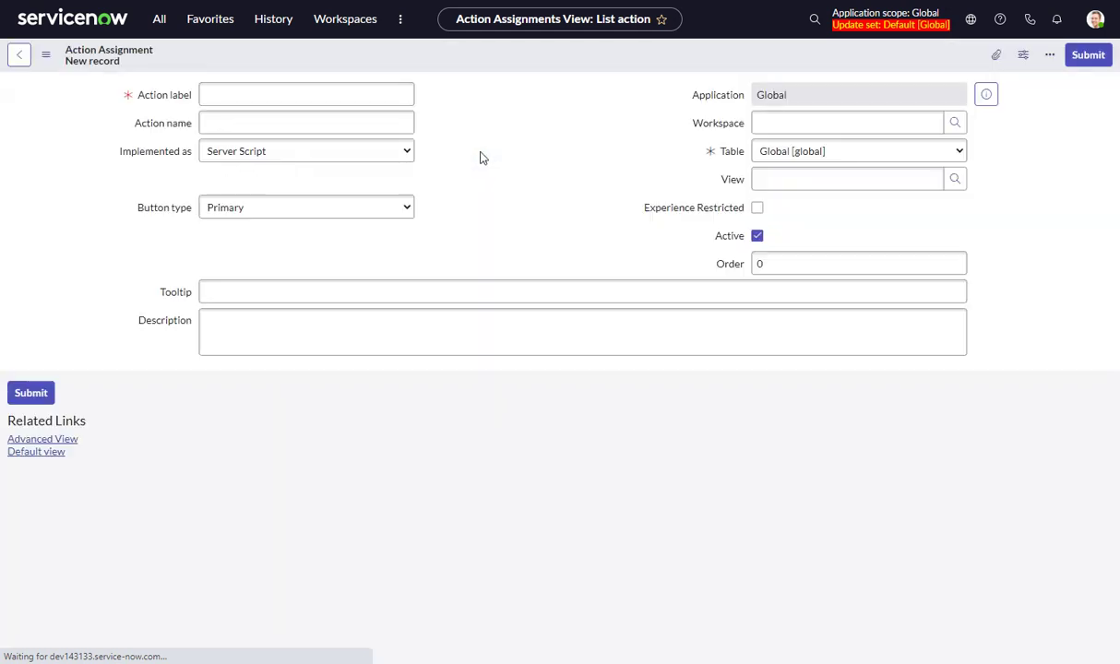
Enter label 'New Test1', name new_test1, and implement it as UXF Client Action.
text(N)
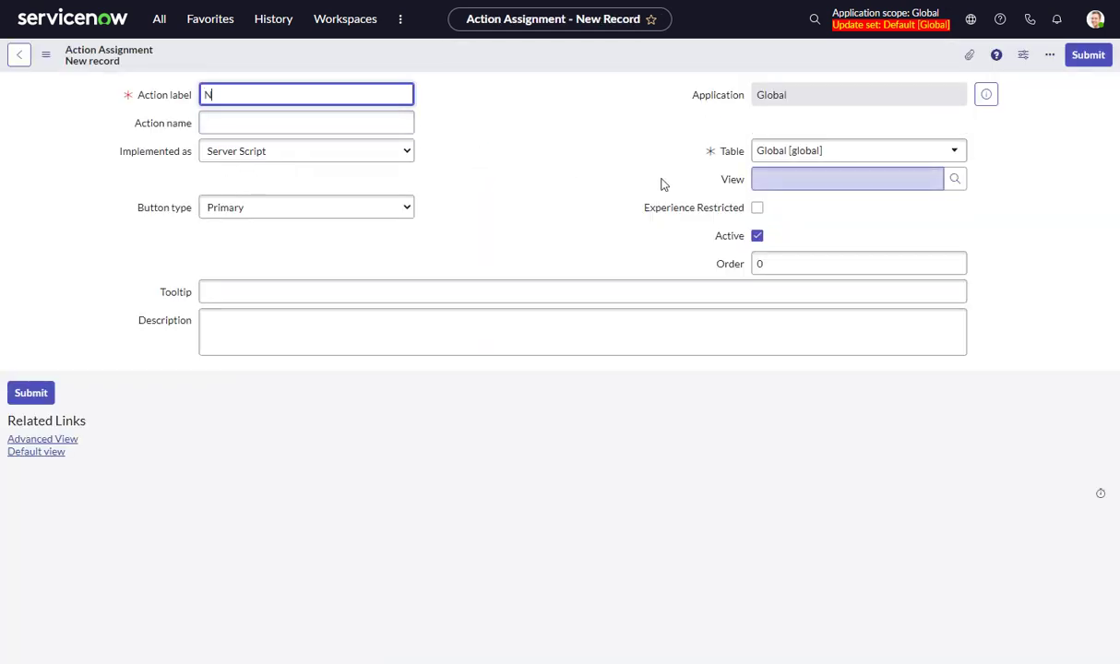
text(ew Test1)
click(409, 124)
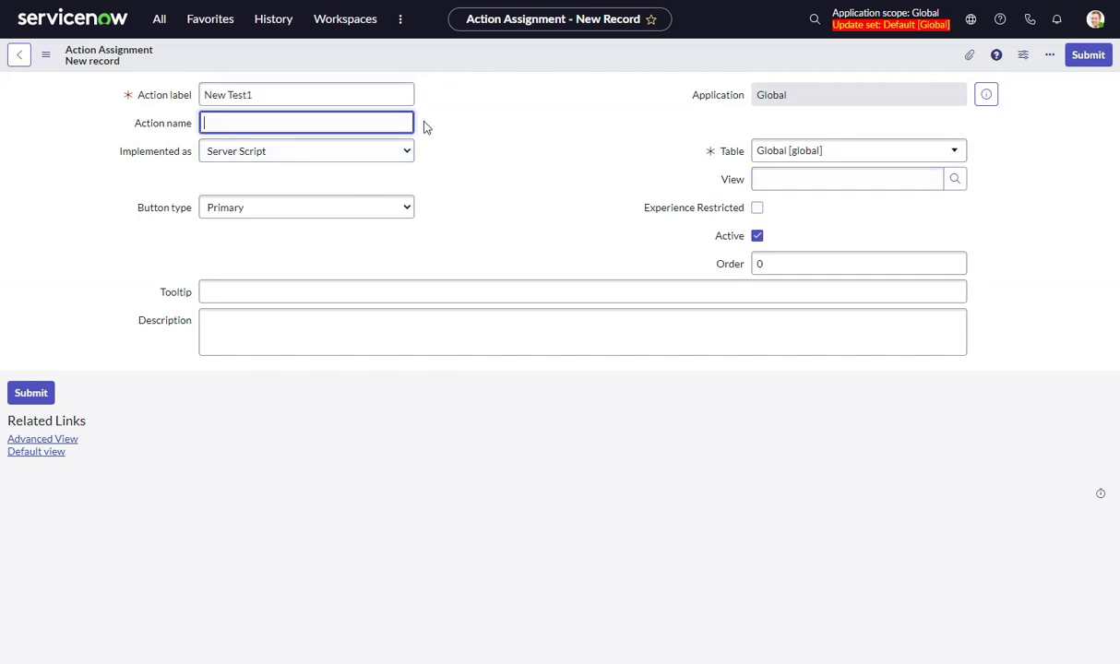
text(new_test1)
click(315, 155)
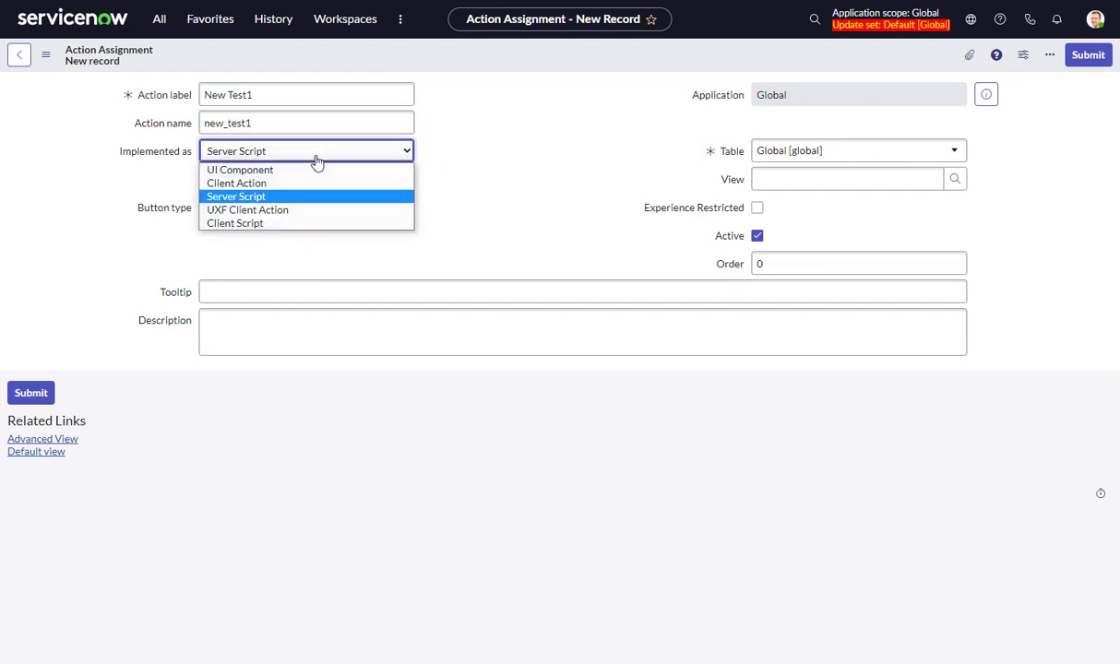
click(278, 210)
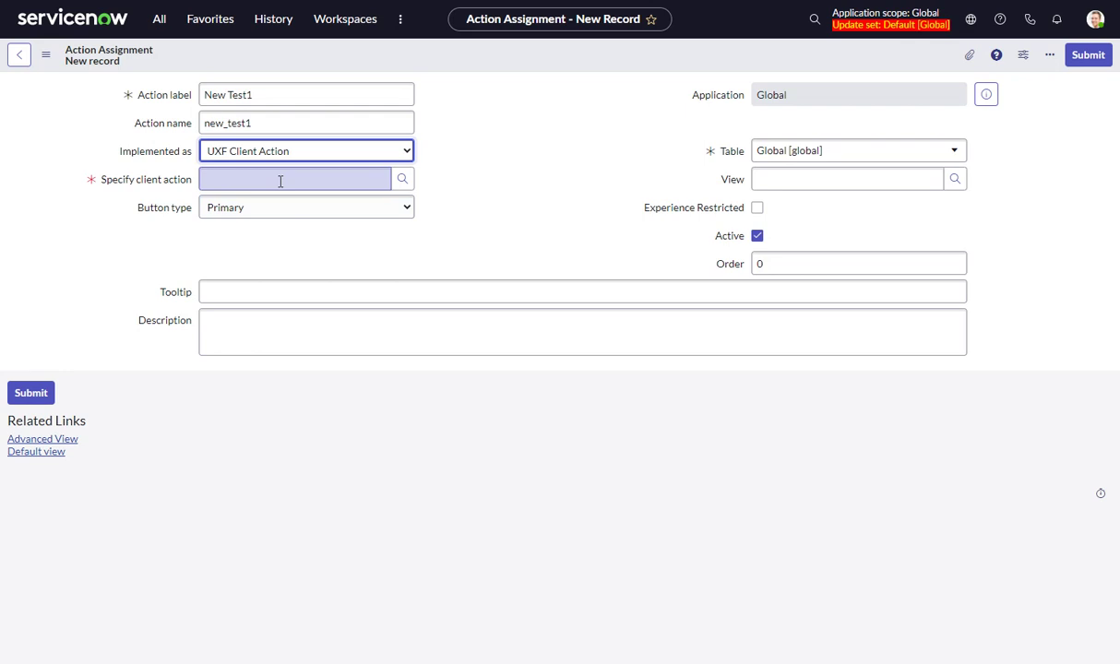
Choose Create New Record as the client action via a 'create' label search.
click(400, 181)
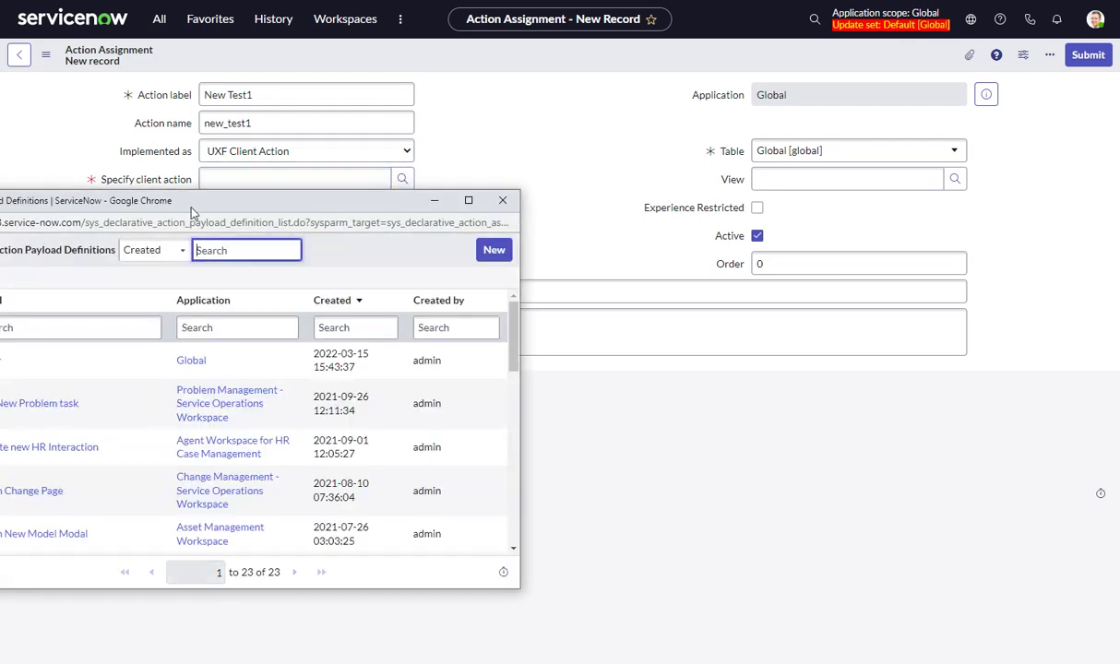
drag(191, 207, 429, 167)
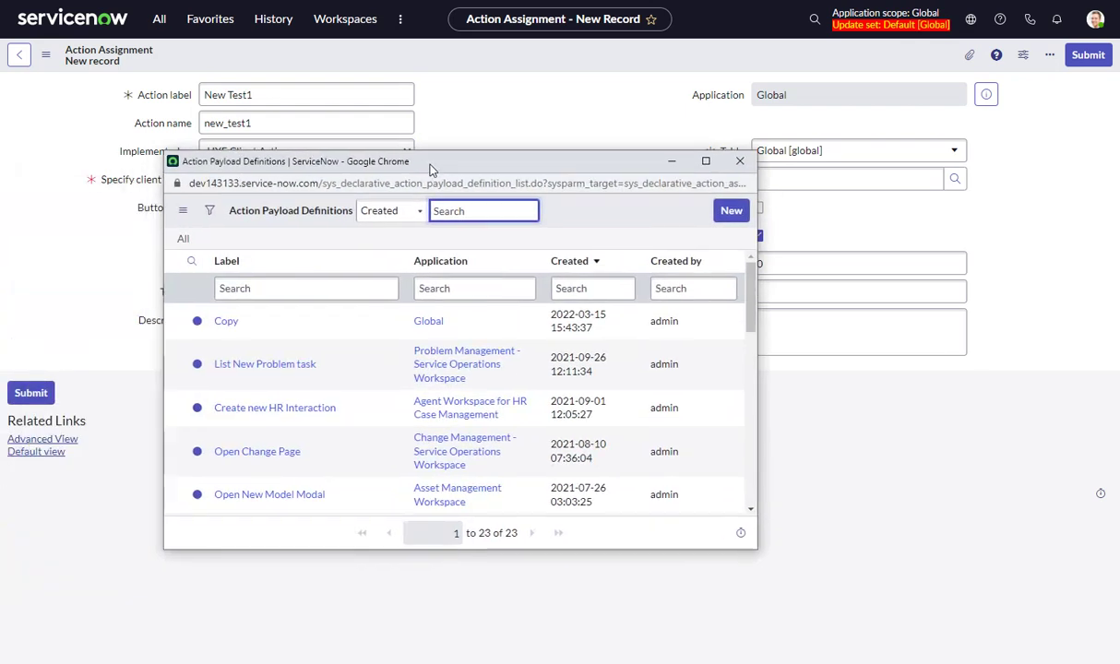
click(273, 290)
text(create)
key(Return)
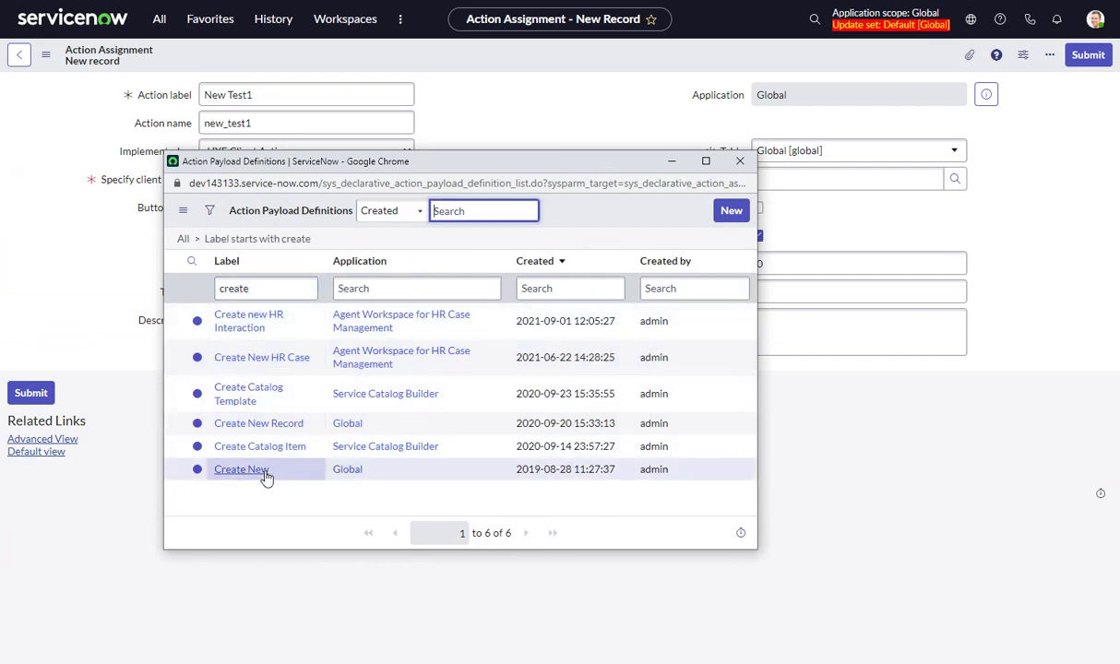
click(258, 425)
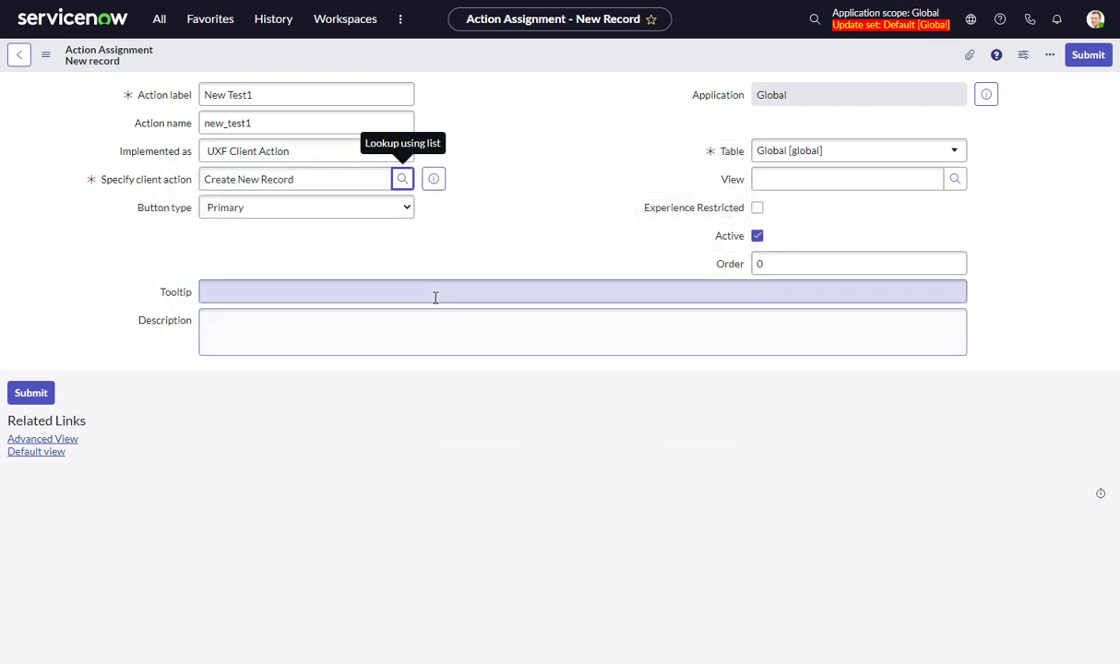
Set the action's table to Incident.
click(822, 157)
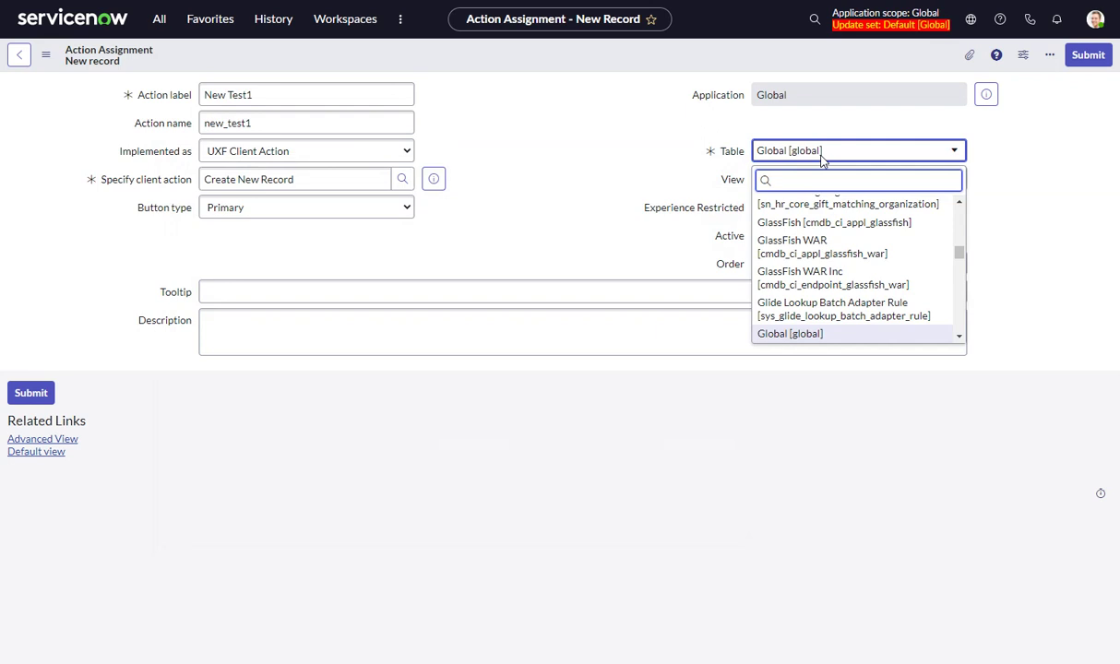
text(incident)
click(812, 205)
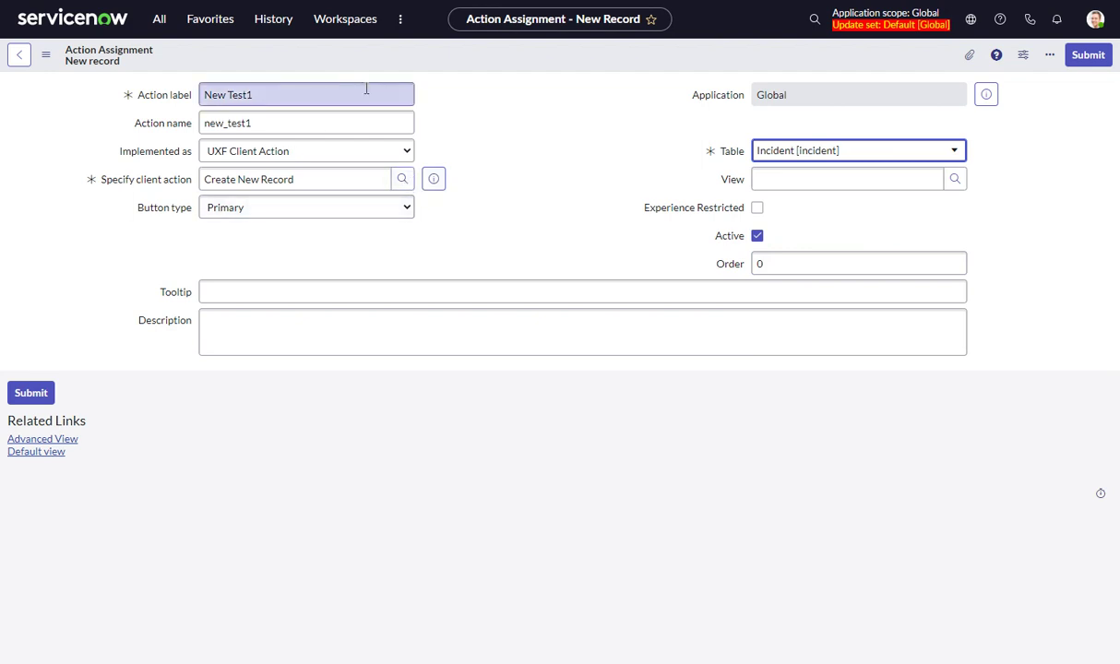
right_click(376, 59)
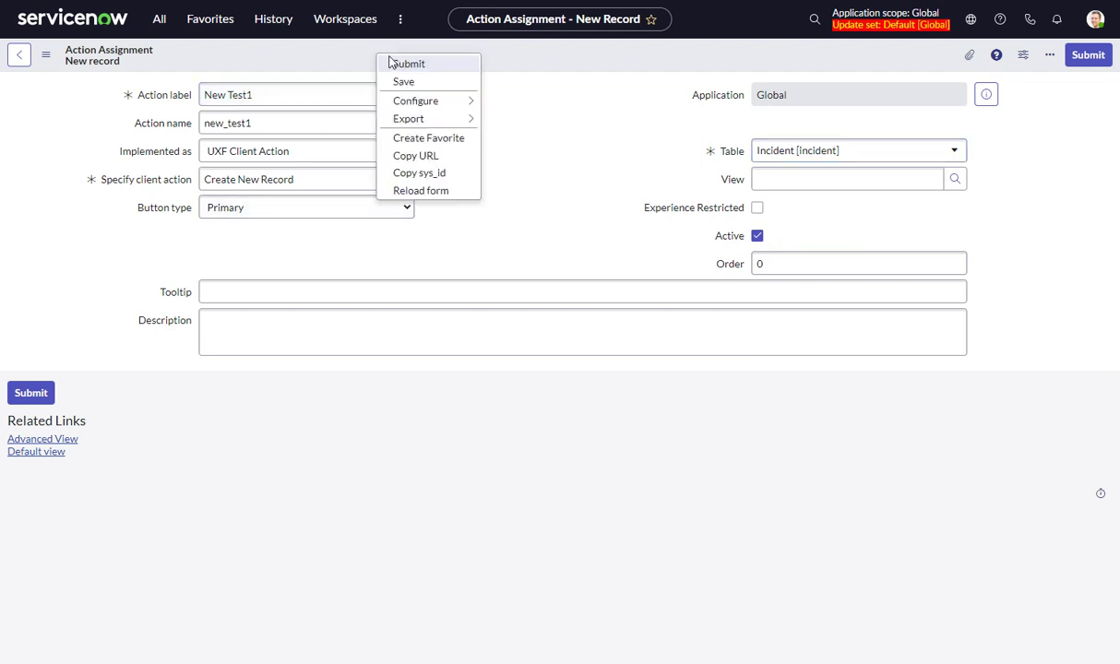
Save the new_test1 action assignment and switch to its Advanced View form.
click(399, 81)
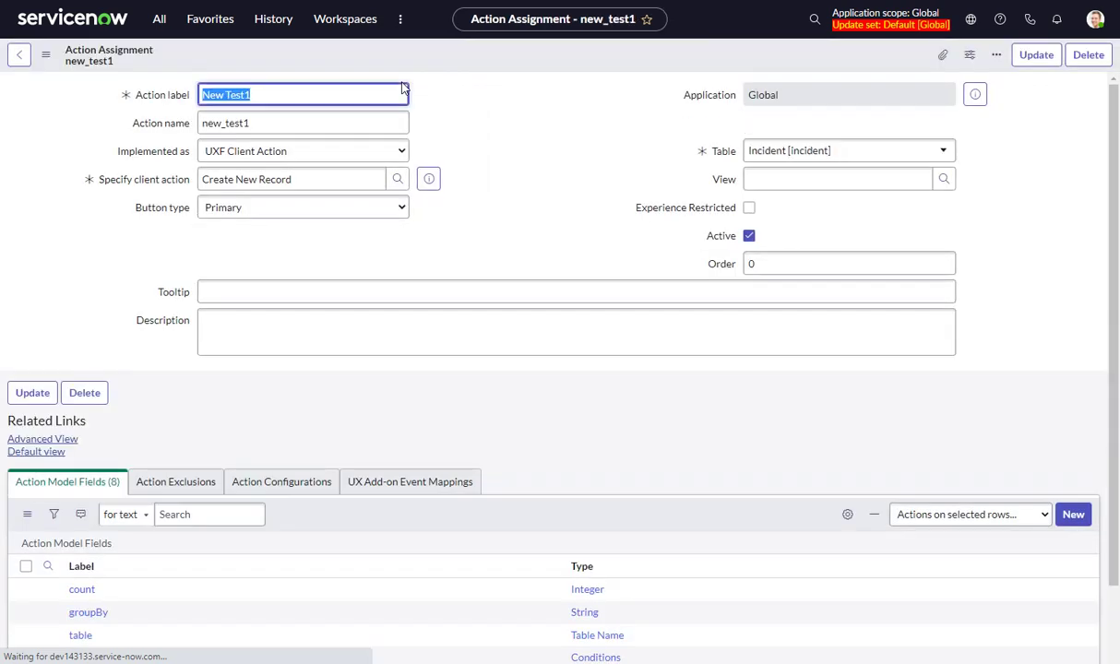
scroll(208, 356, down, 1)
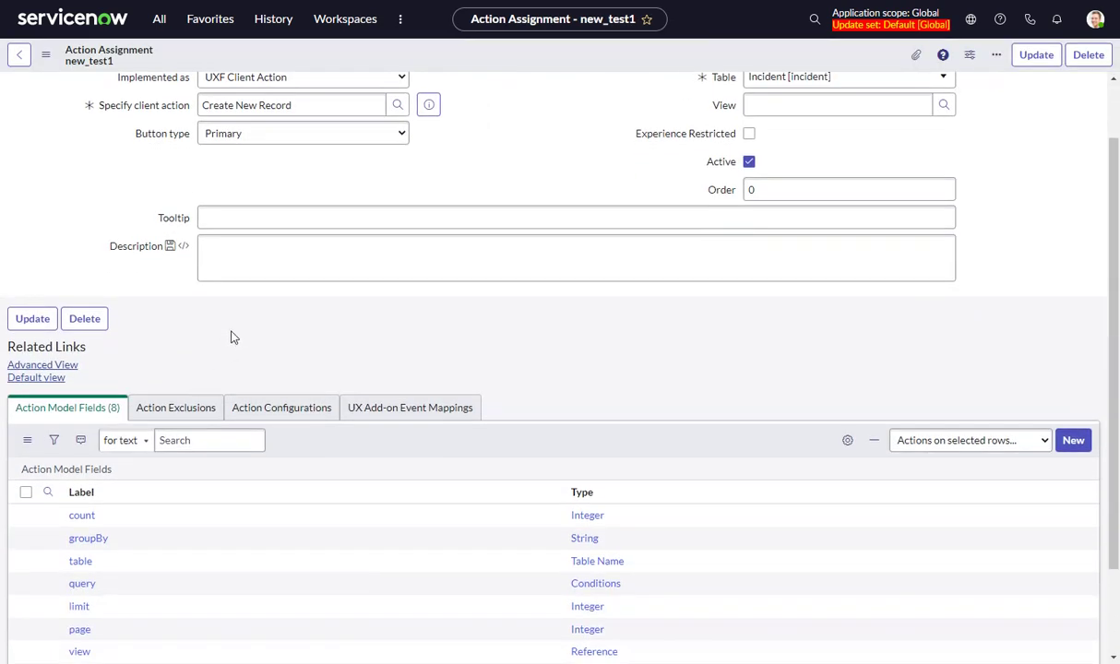
scroll(205, 323, up, 1)
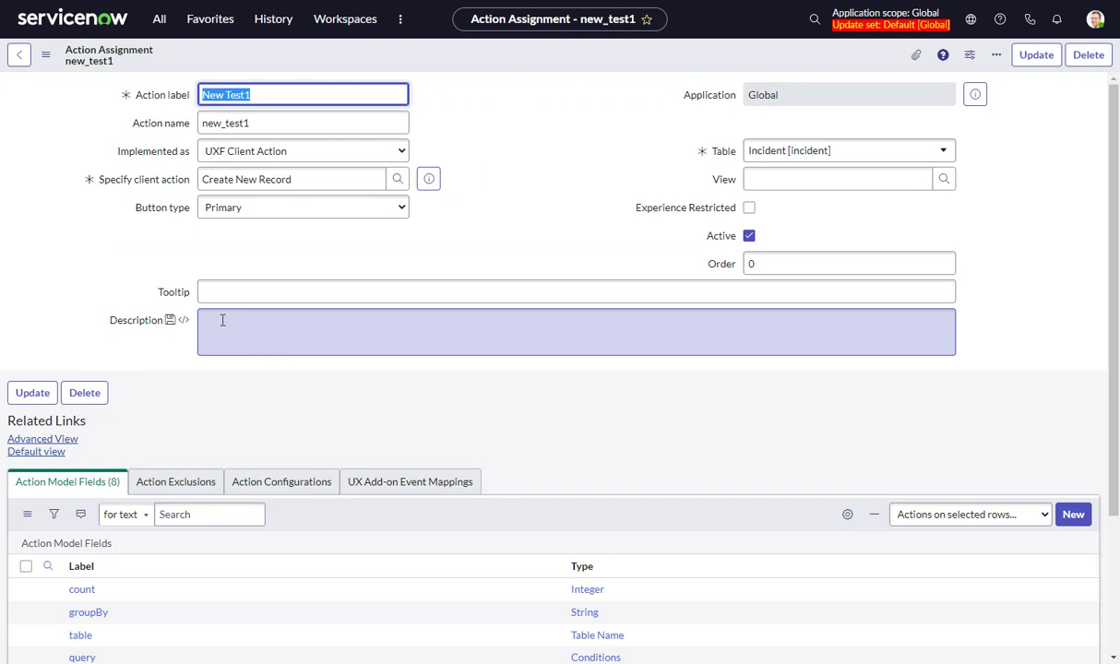
click(67, 442)
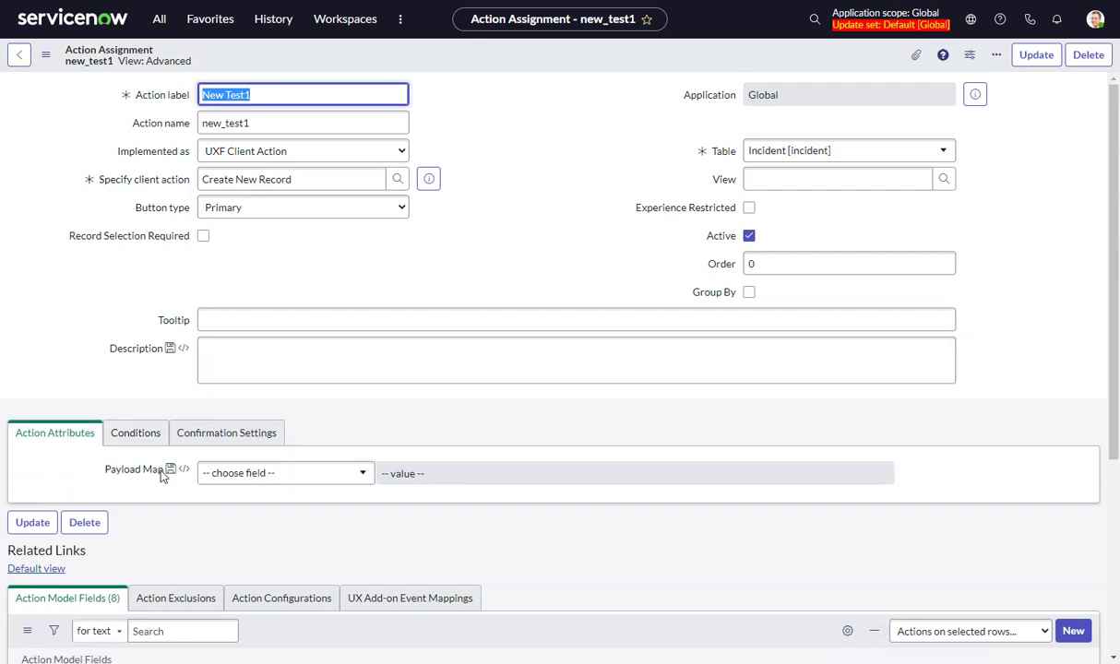
Browse the Payload Map field options without choosing one.
scroll(159, 478, down, 1)
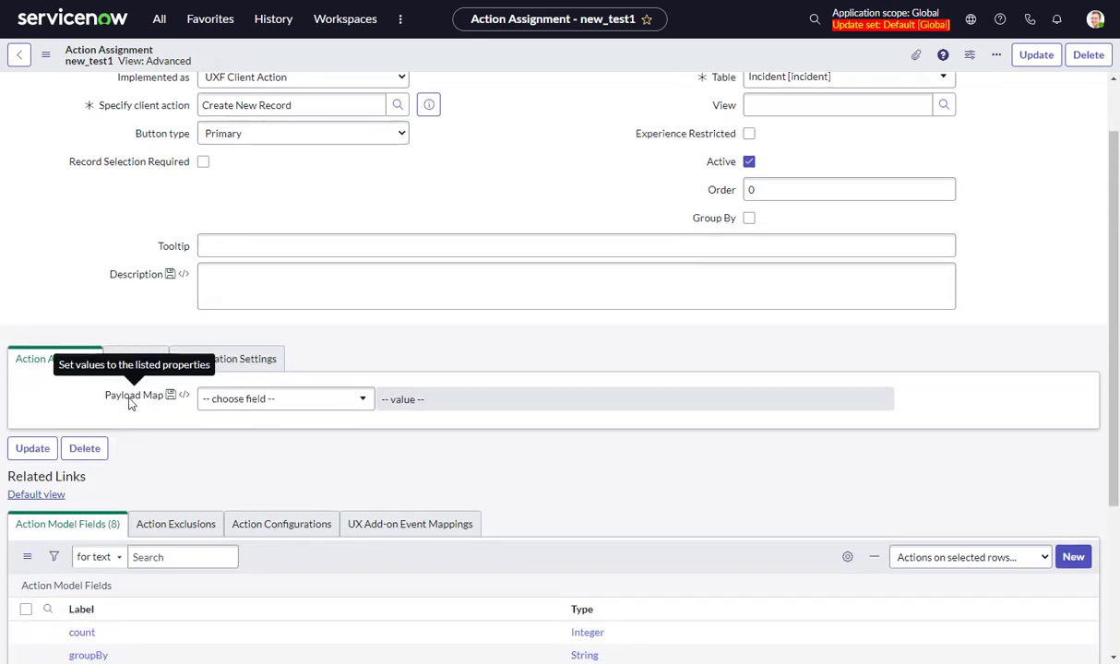
click(295, 403)
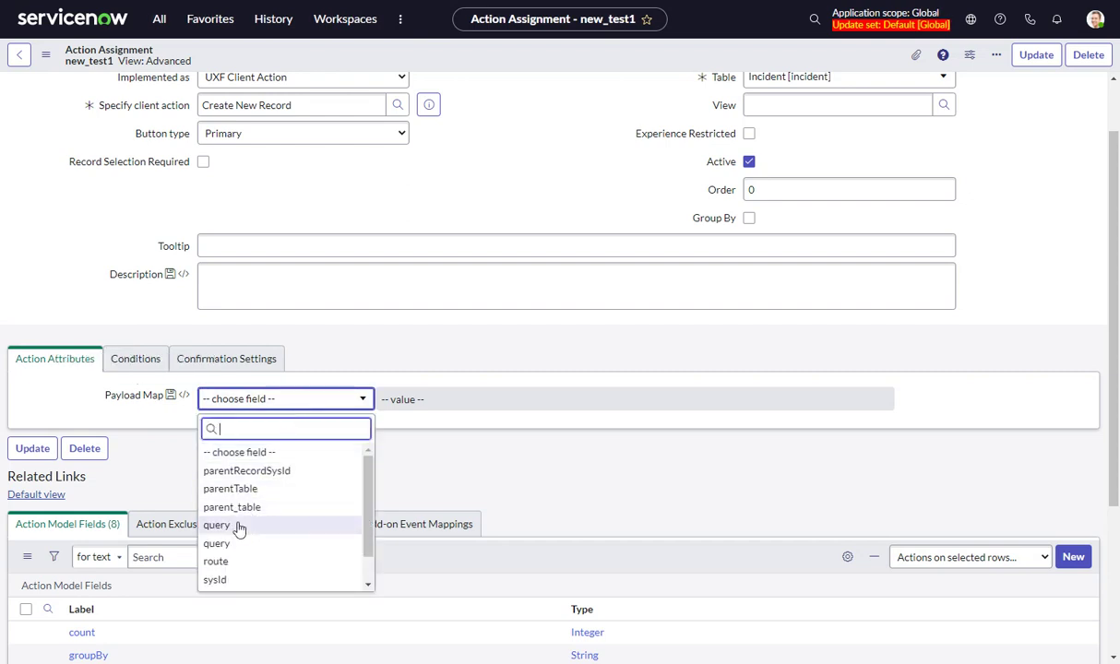
click(369, 152)
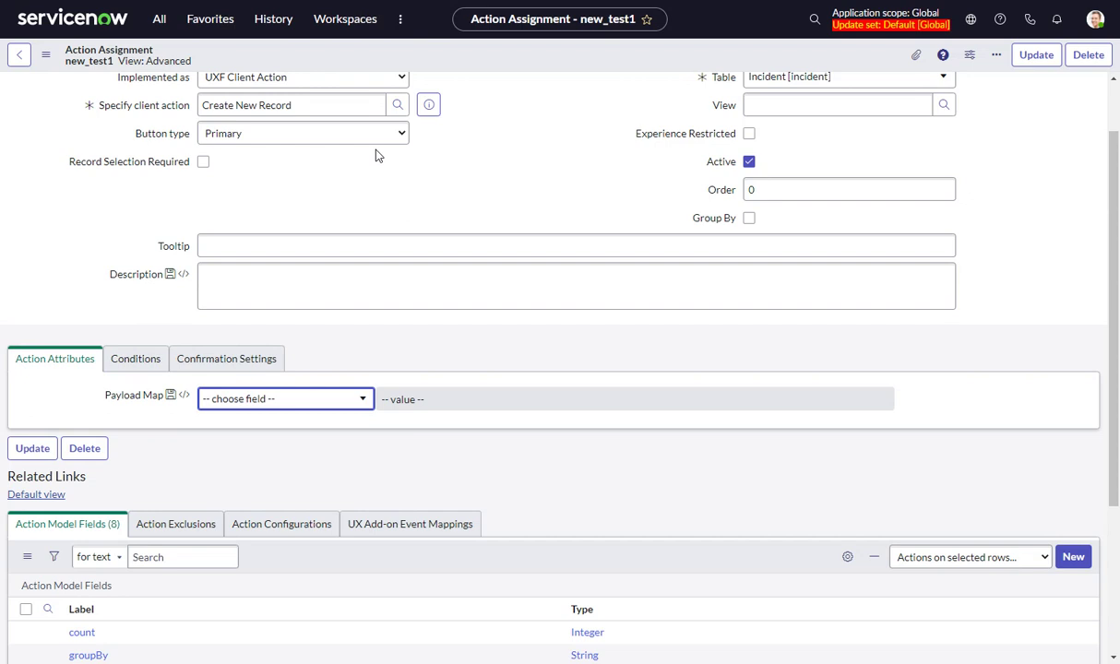
click(291, 400)
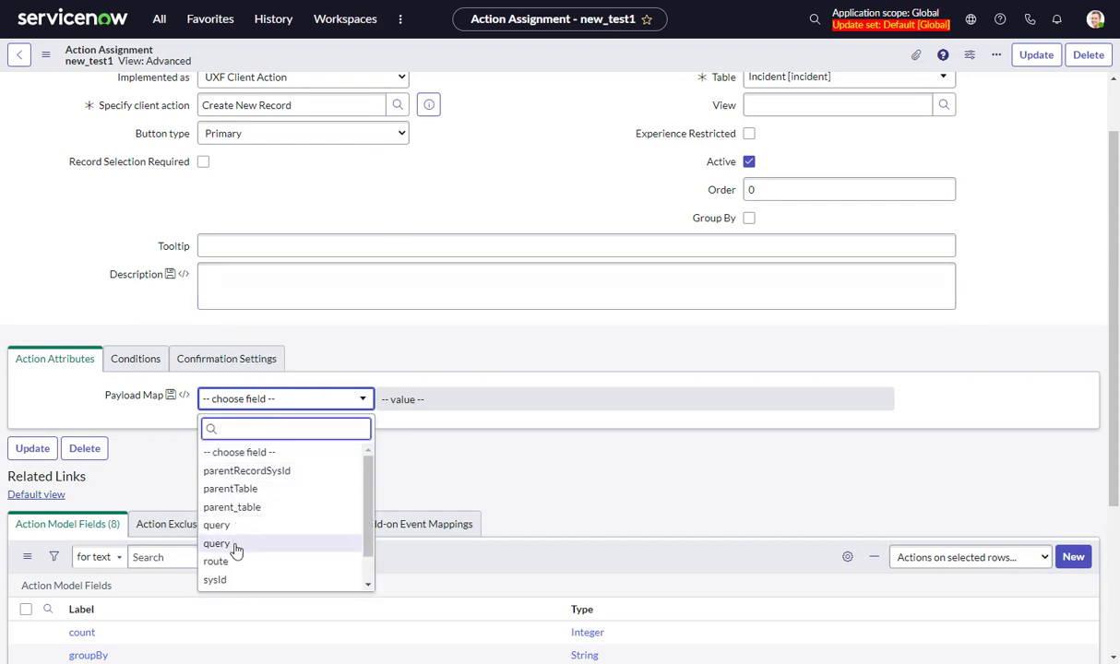
click(89, 192)
scroll(376, 171, up, 1)
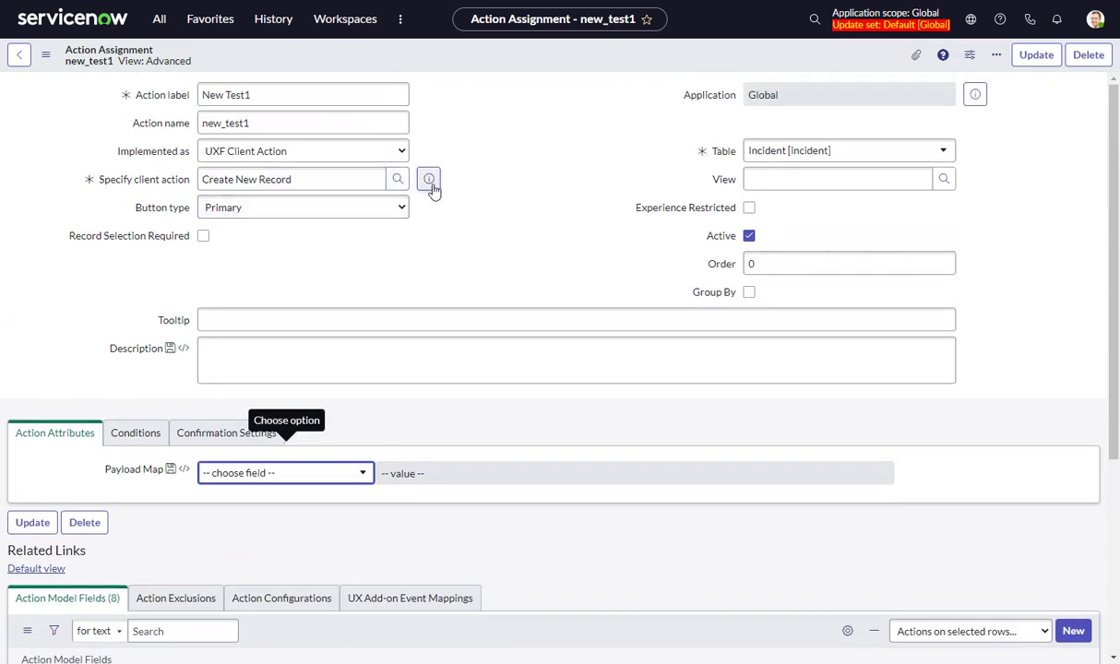
Preview the Create New Record payload definition, then reopen the Payload Map field list.
click(432, 183)
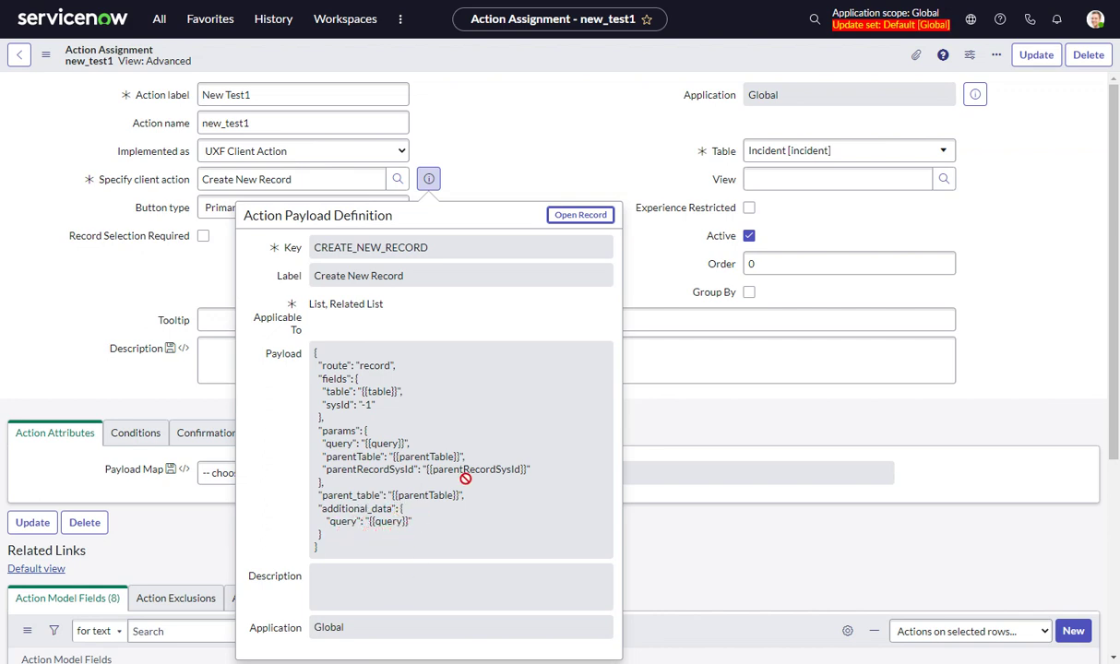
click(552, 158)
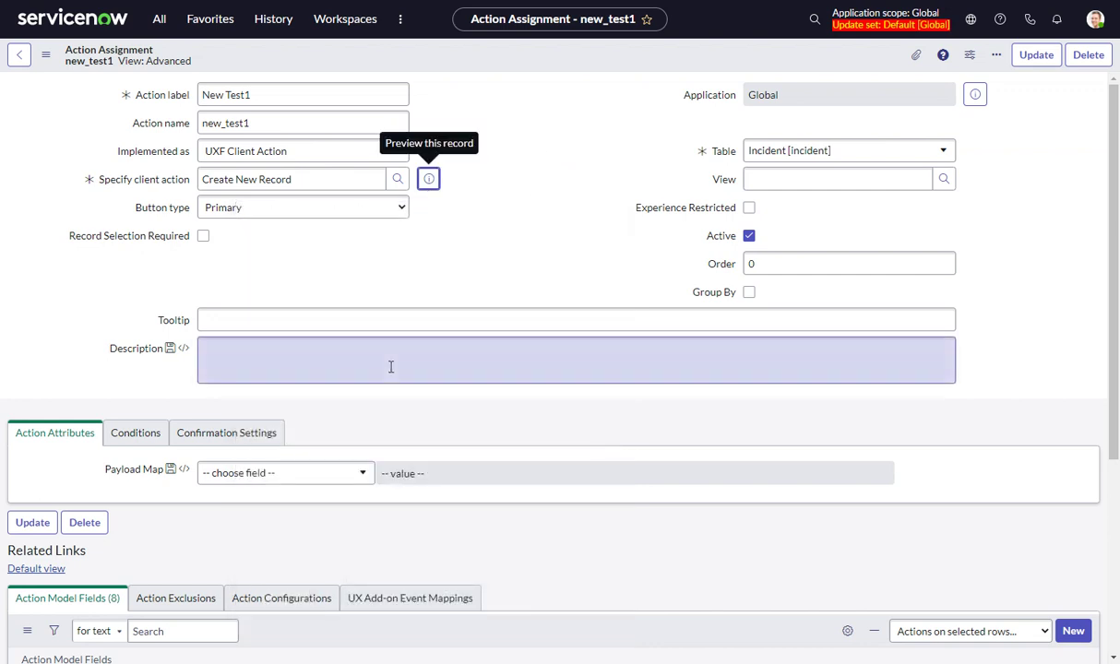
click(301, 476)
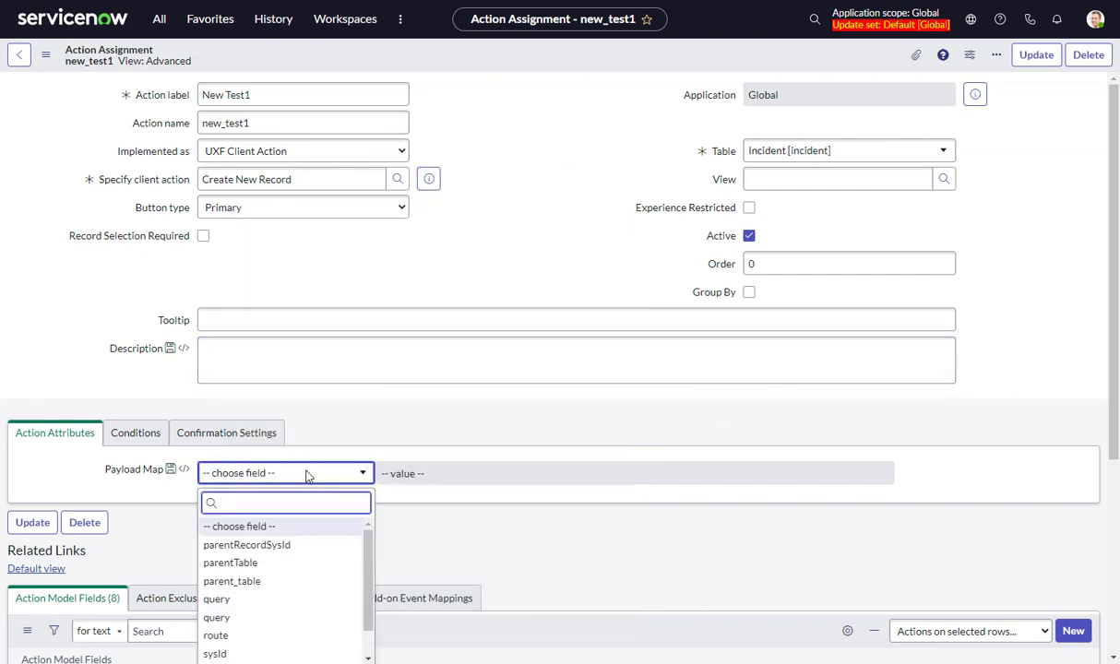
Add a query payload entry with value short_description=Test1 and save new_test1.
click(240, 601)
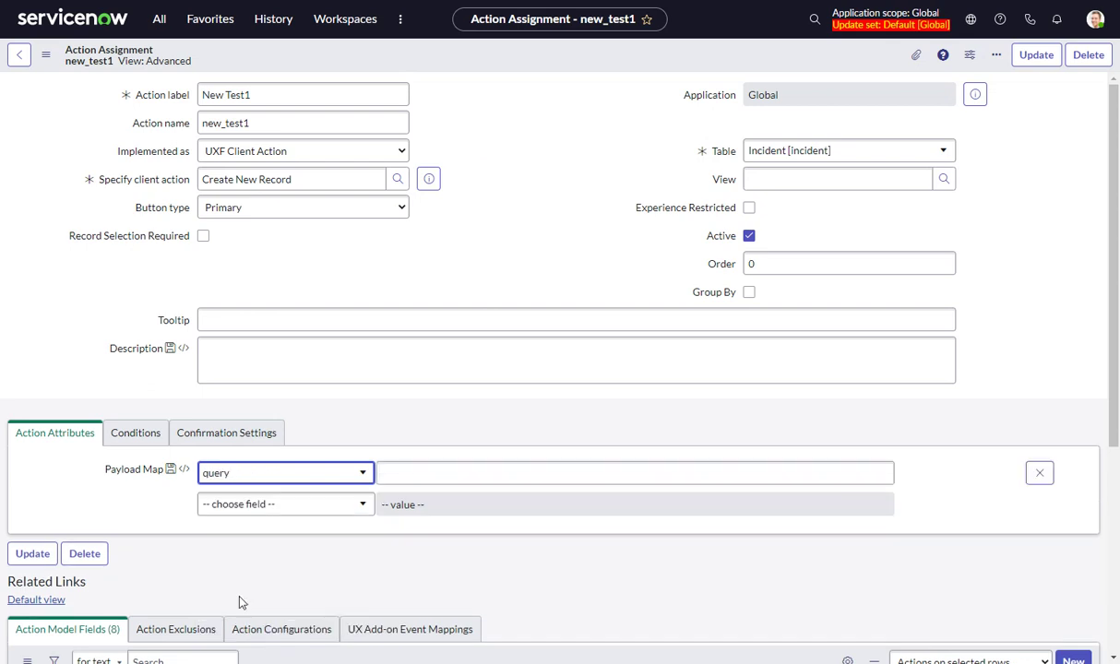
click(425, 472)
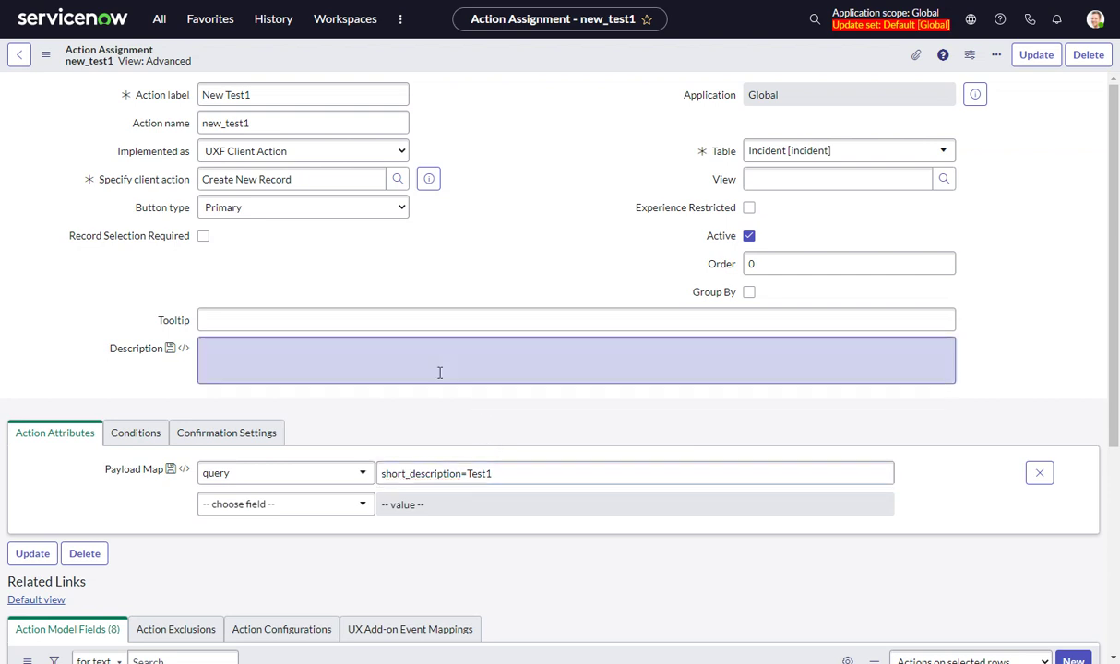
right_click(546, 65)
click(569, 71)
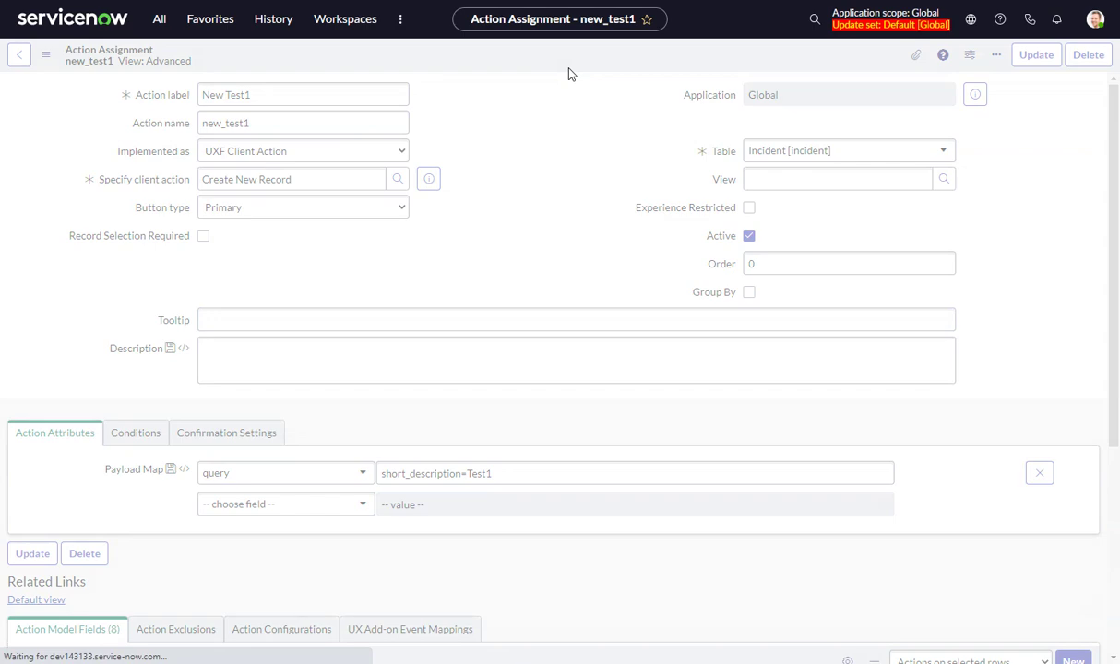
scroll(416, 204, down, 3)
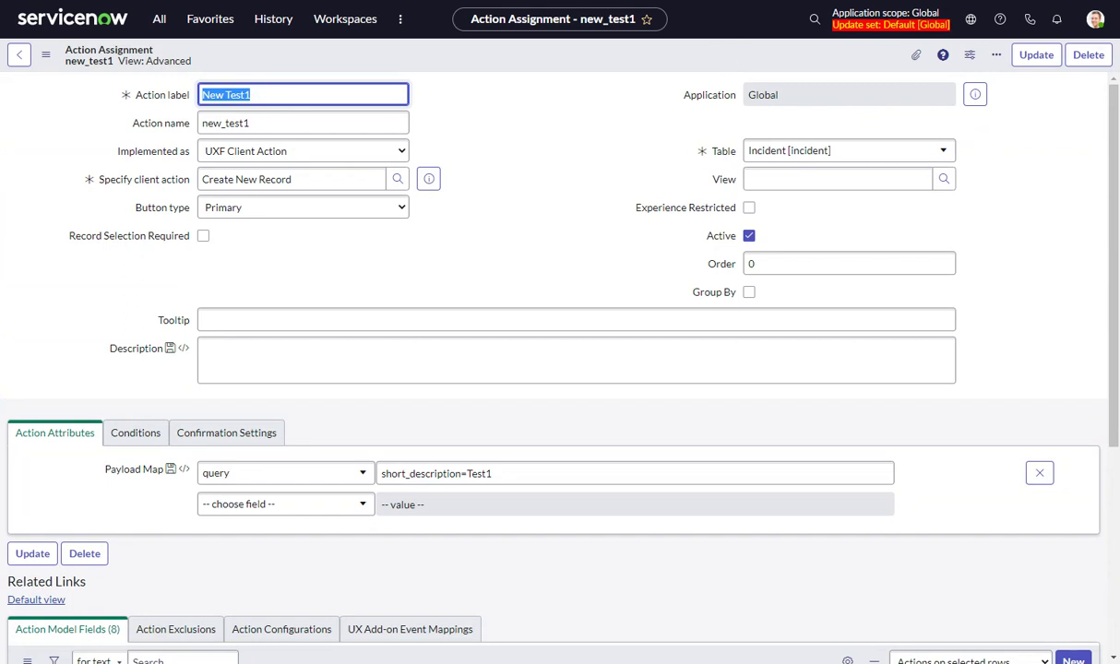
In a duplicated tab, open Service Operations Workspace's All incidents list and run New Test1.
right_click(769, 0)
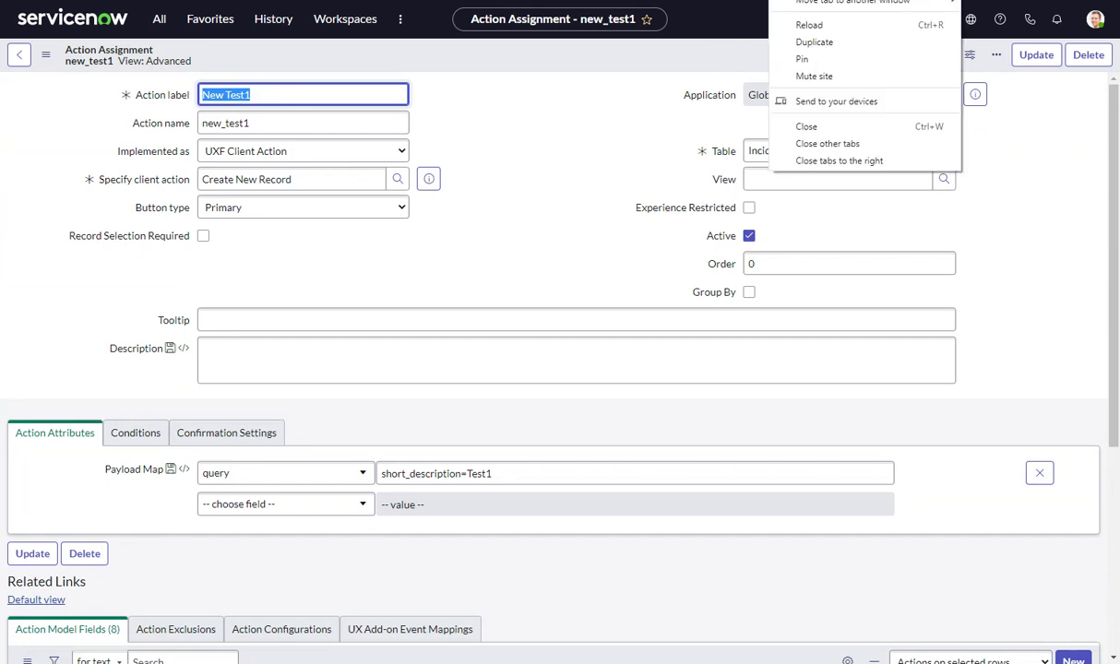
click(816, 42)
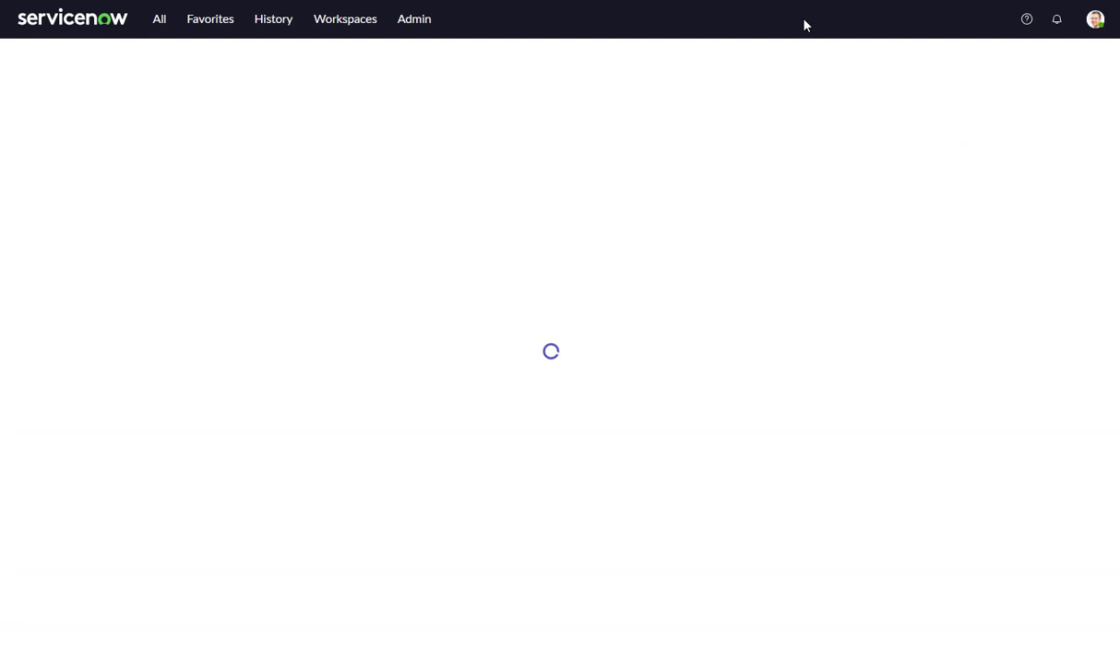
click(328, 28)
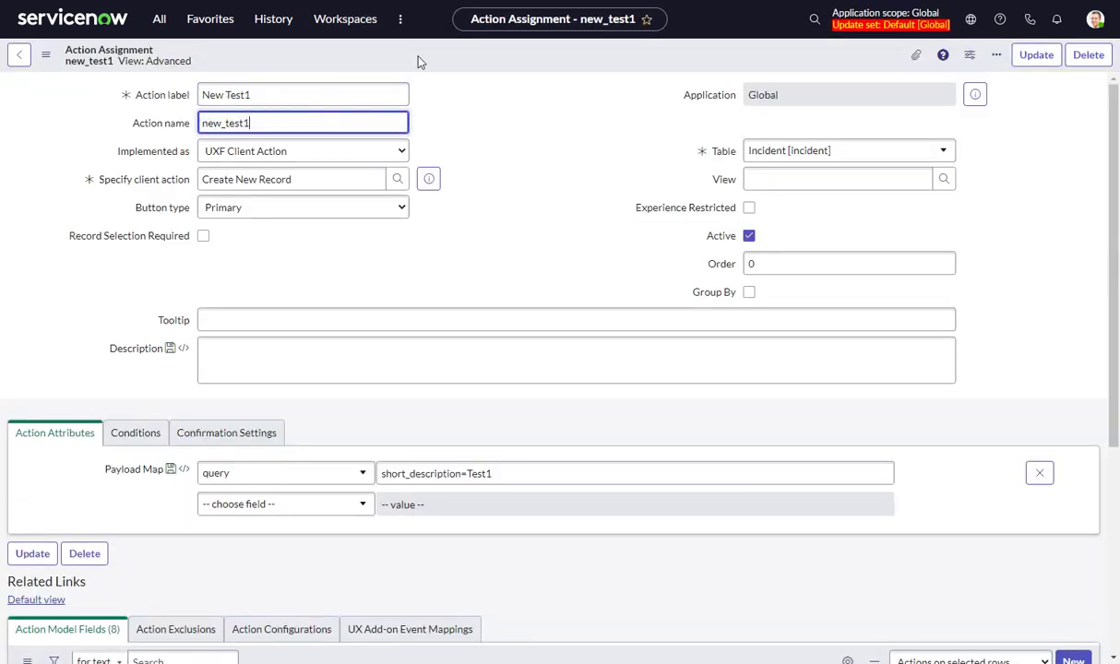
click(338, 19)
click(319, 116)
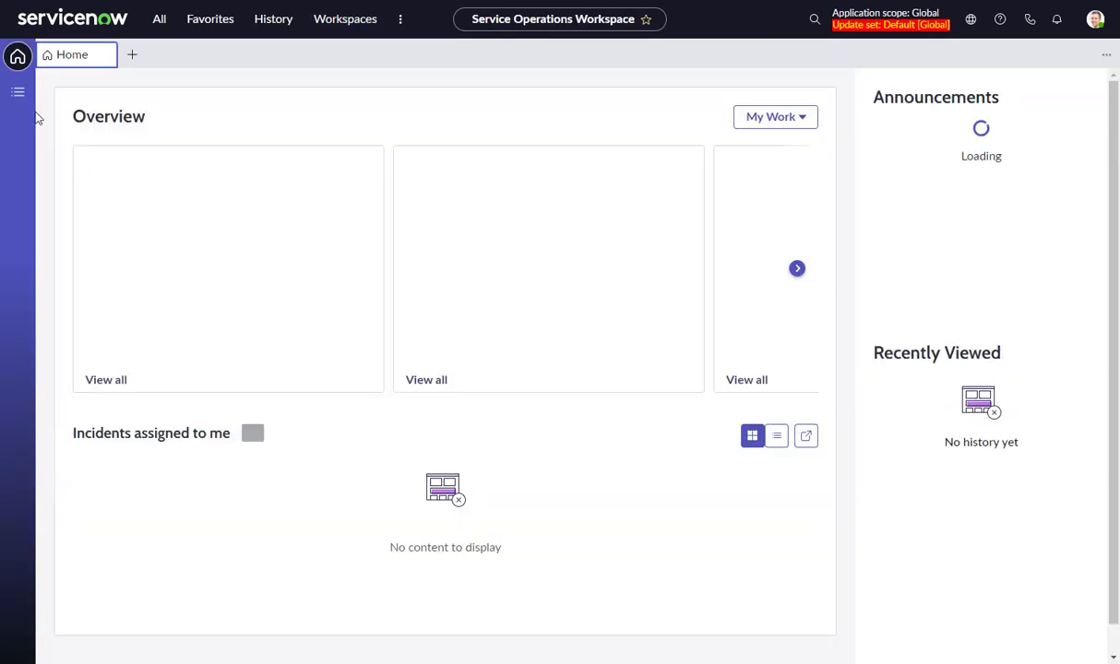
click(17, 92)
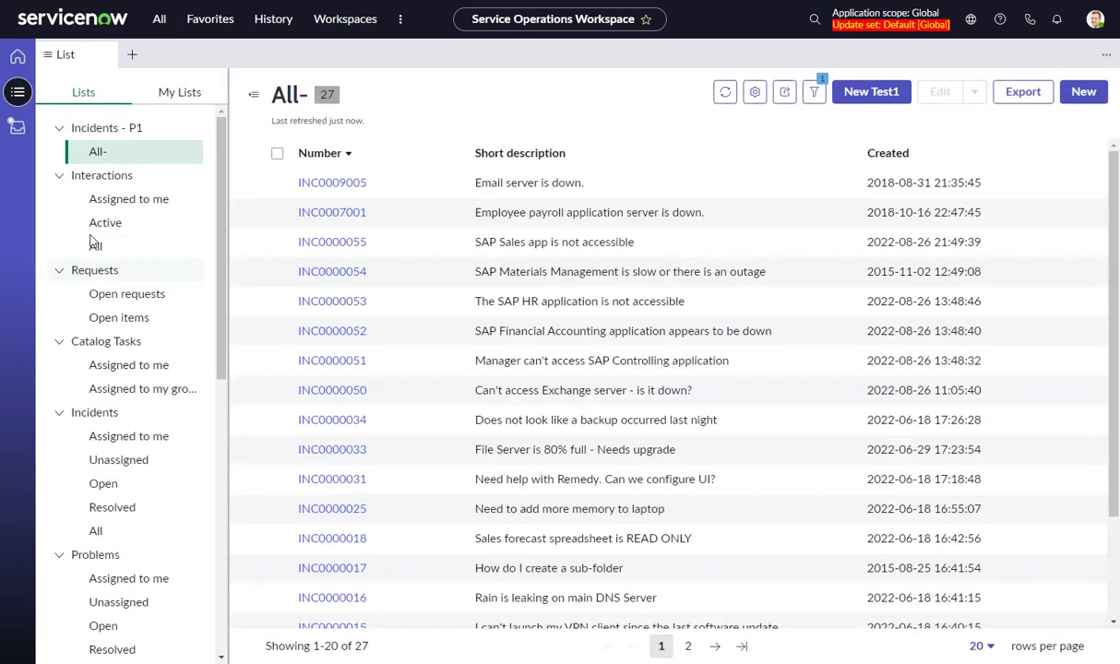
click(104, 533)
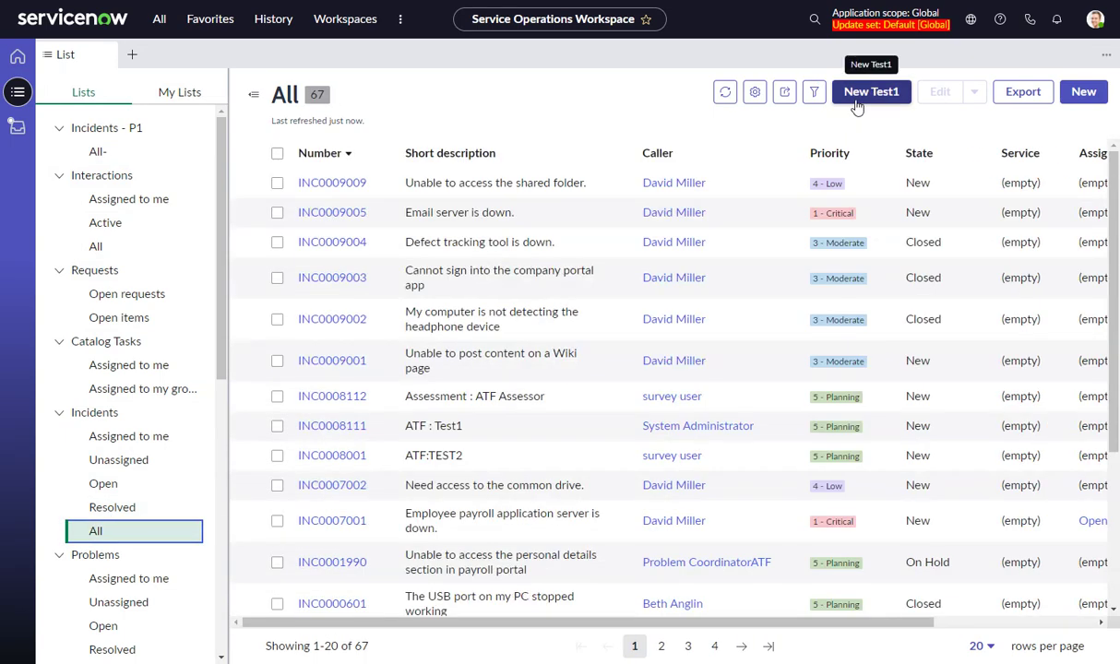
click(856, 104)
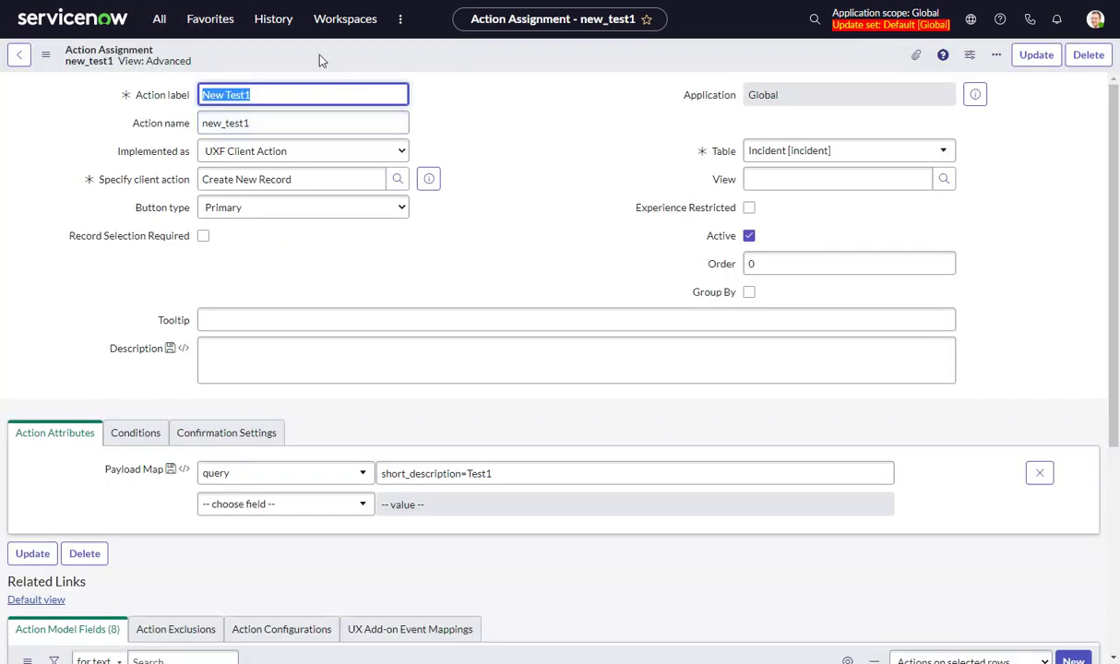
Change label to New Test2, name to new_test2, query to short_description=Test2, then Insert and Stay.
click(292, 93)
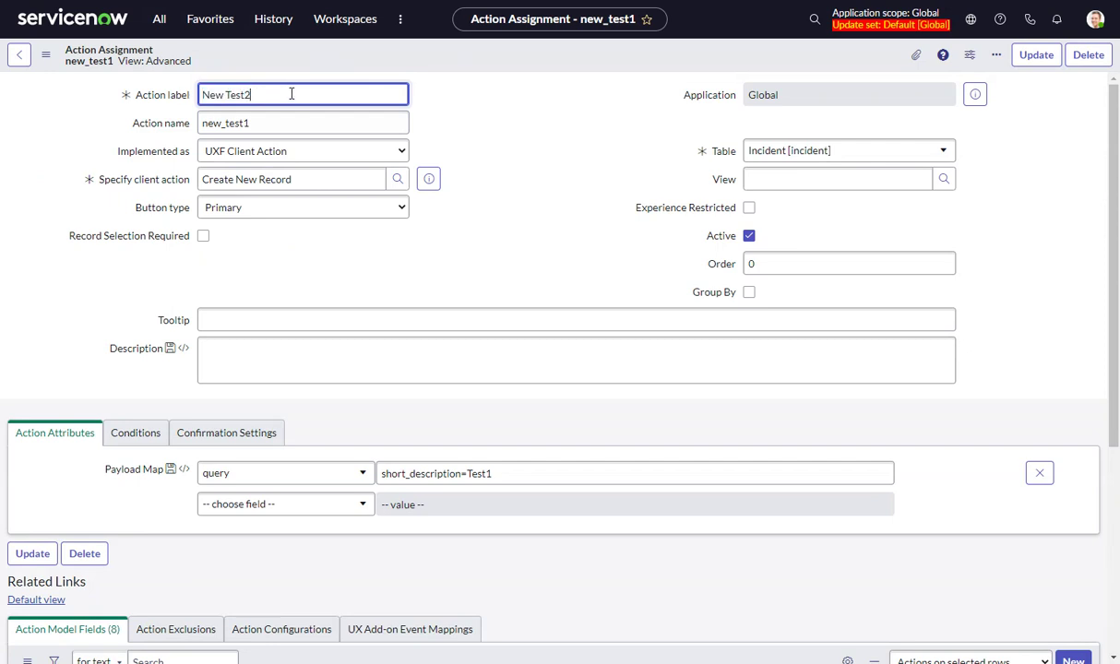
click(265, 121)
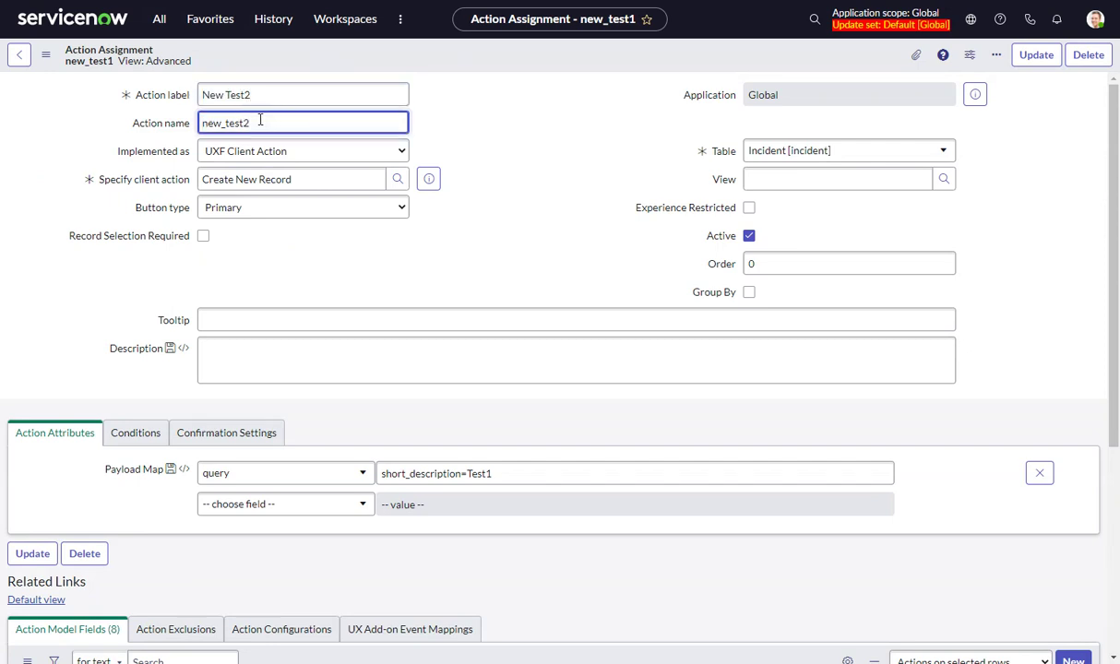
click(522, 475)
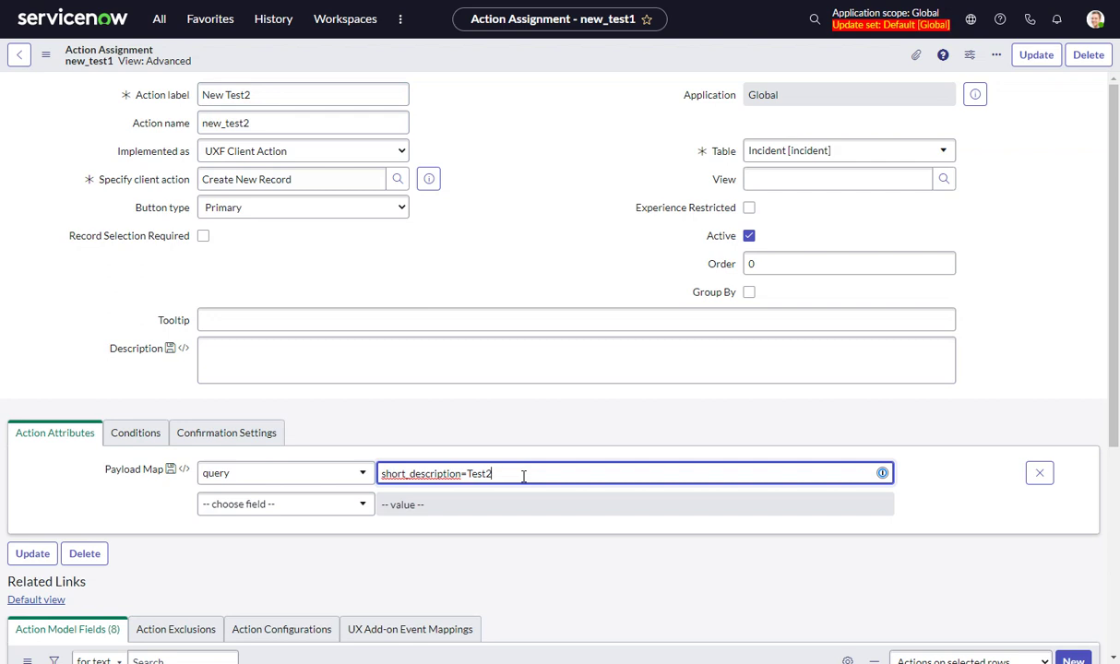
right_click(414, 63)
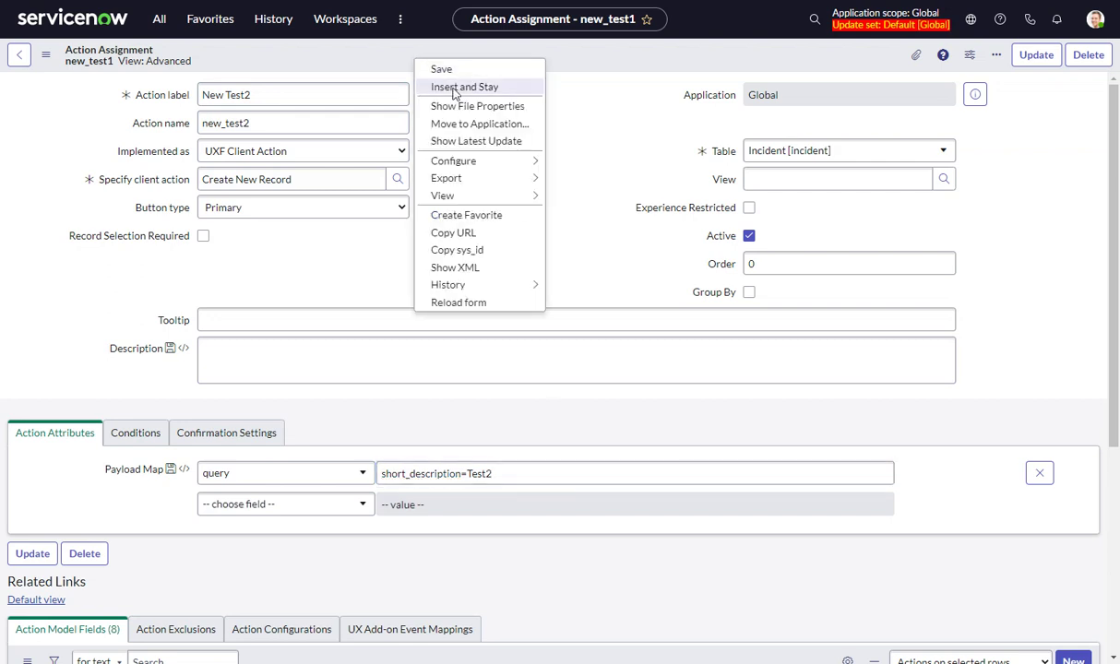
click(464, 87)
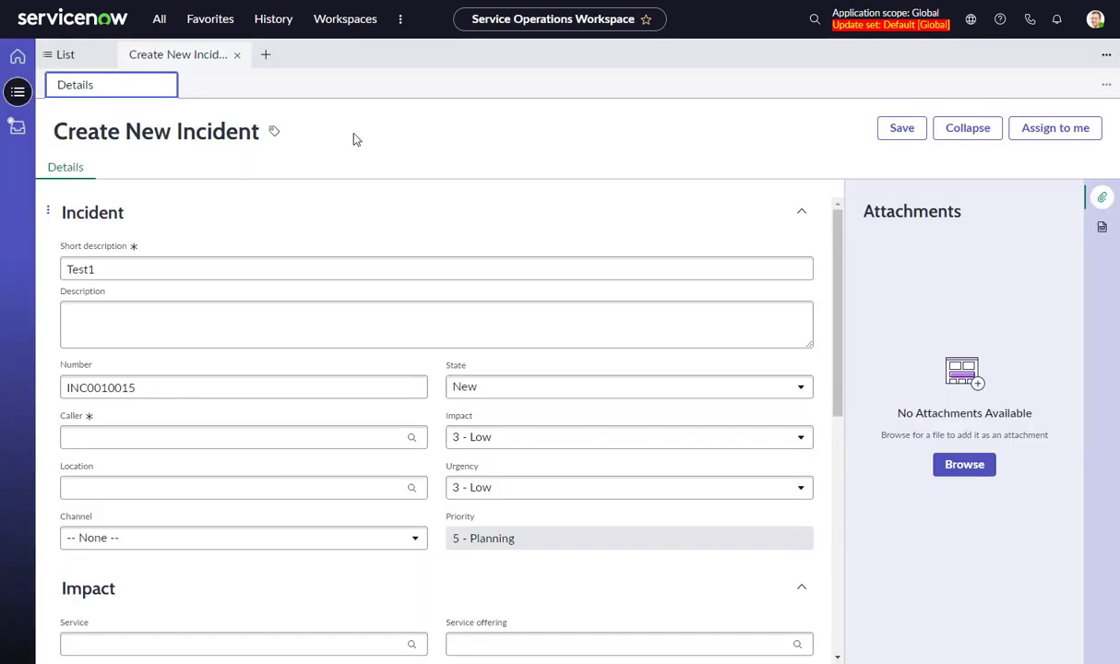
Close the Test1 incident, reload the workspace, and run New Test2 for a Test2-prefilled incident.
click(241, 56)
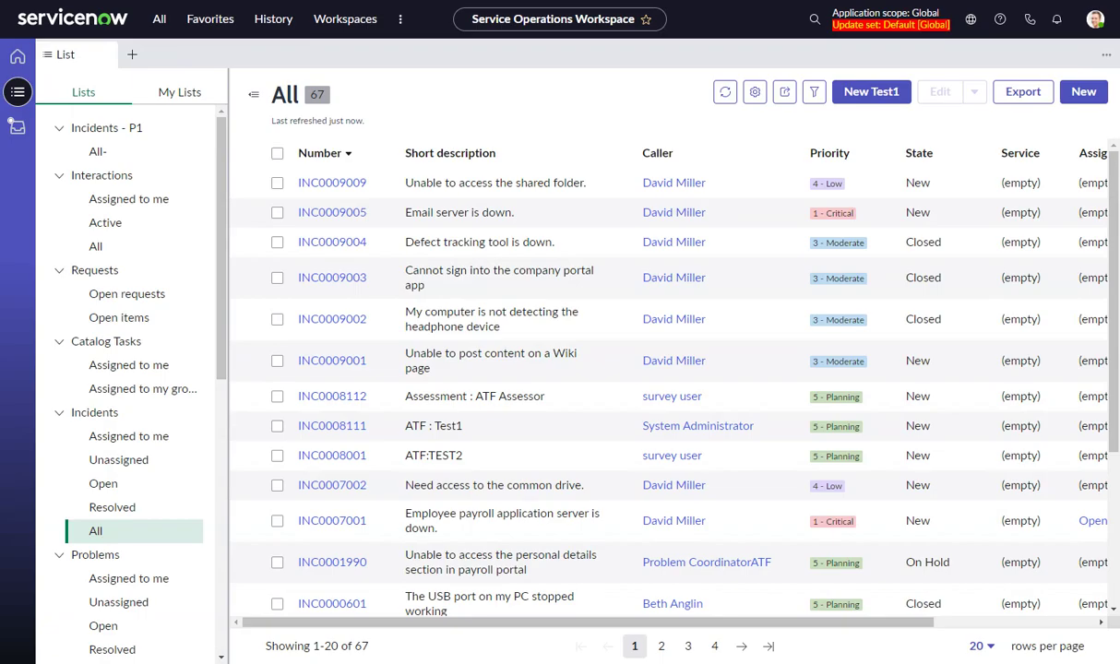
key(F5)
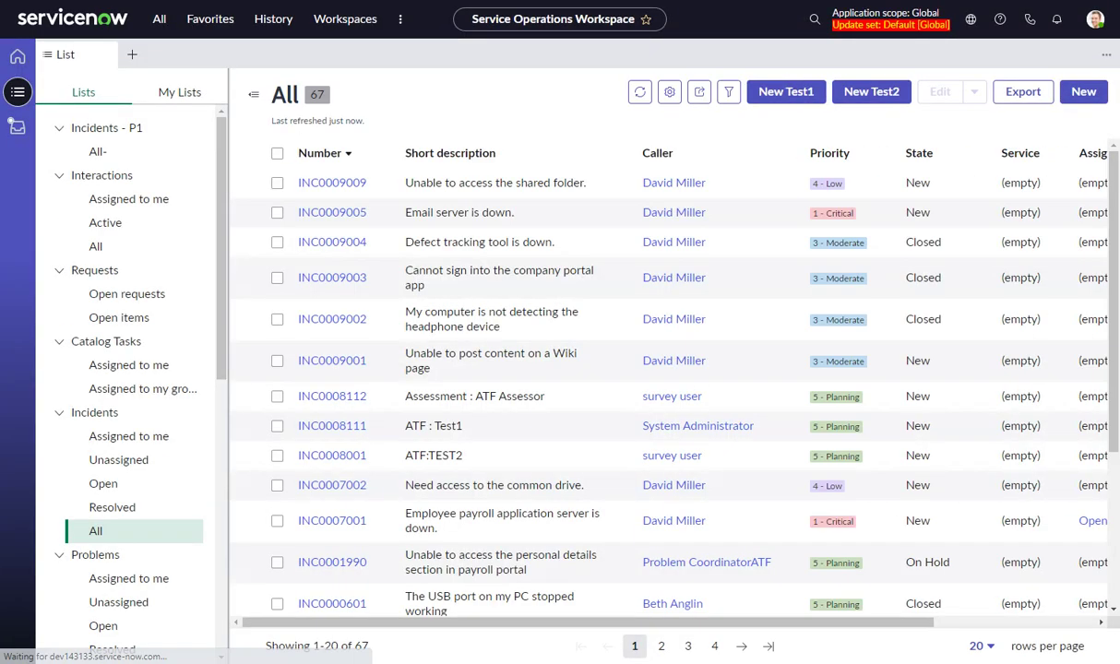
click(891, 100)
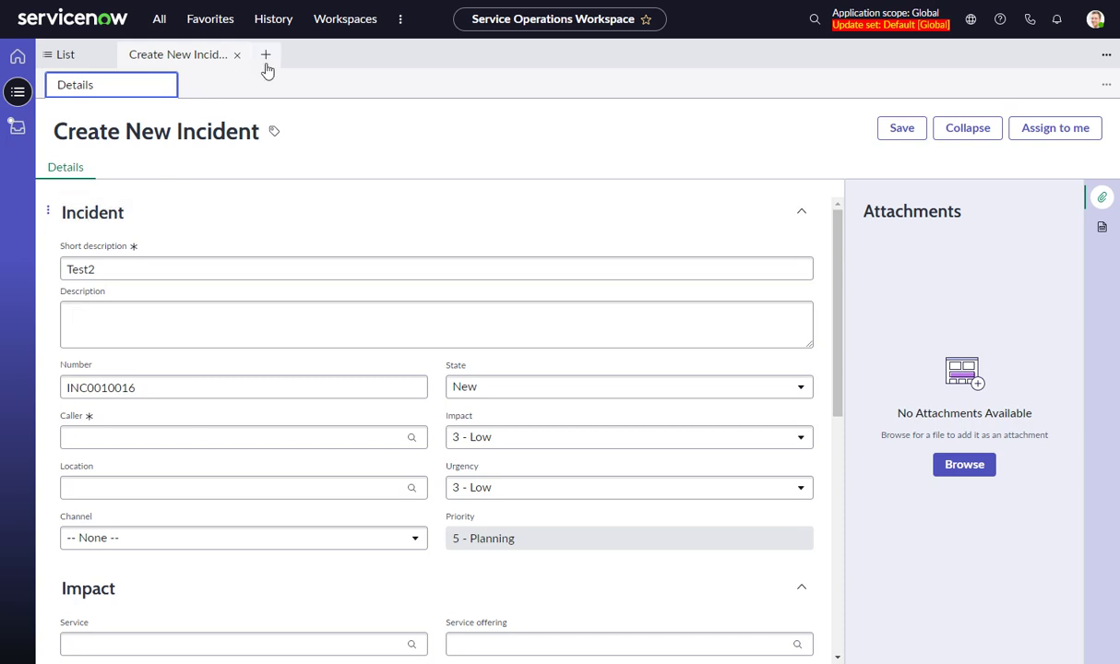
Close the unsaved Test2 Create New Incident tab.
click(236, 56)
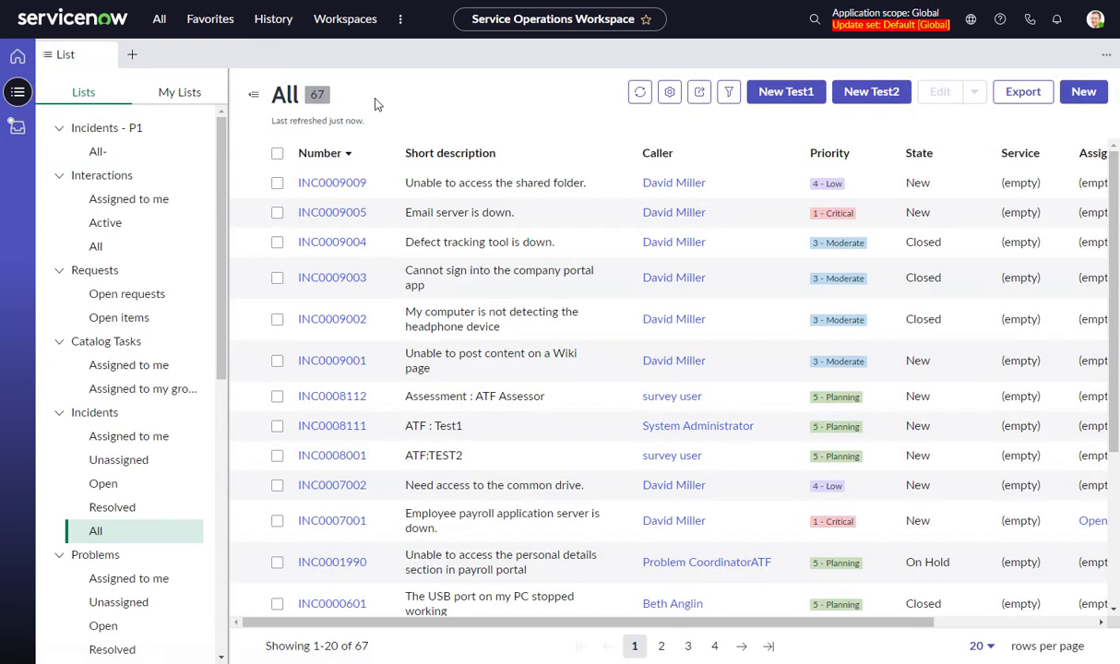